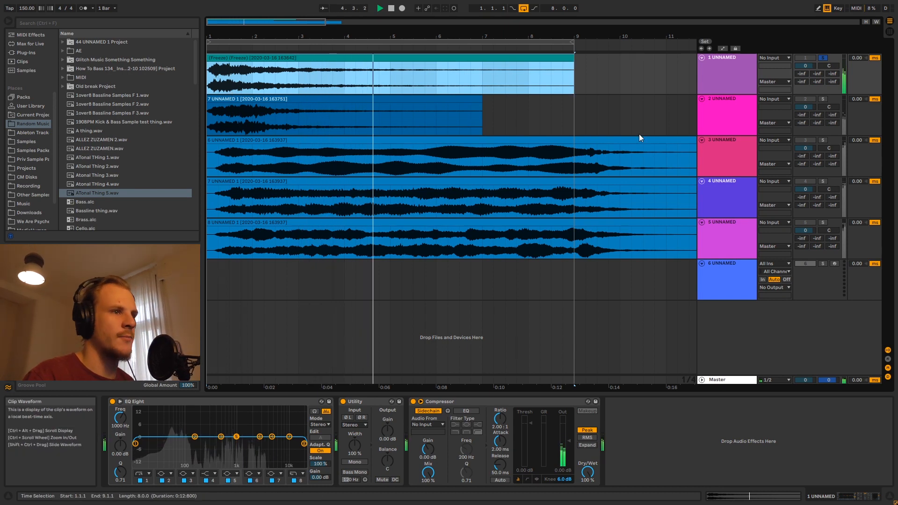
- Solo tracks 2 through 5 one after another and play each to compare their sounds
click(822, 98)
click(297, 98)
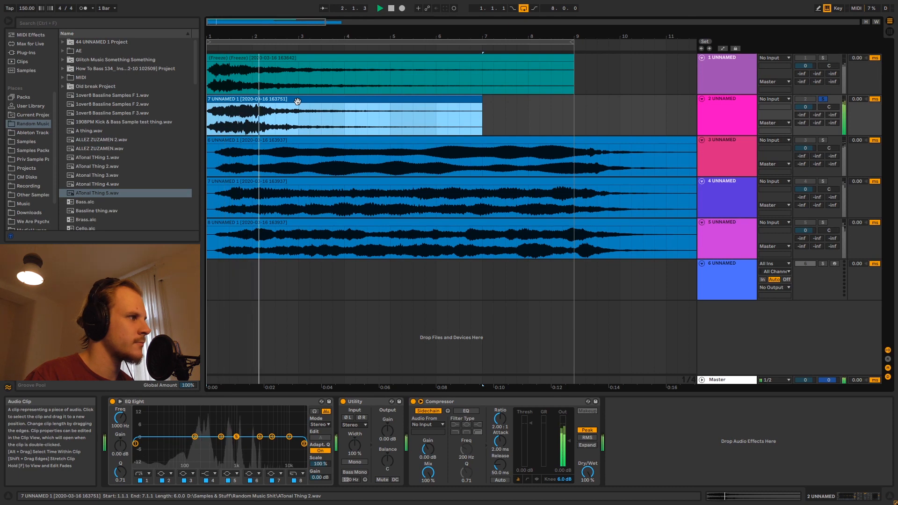
key(space)
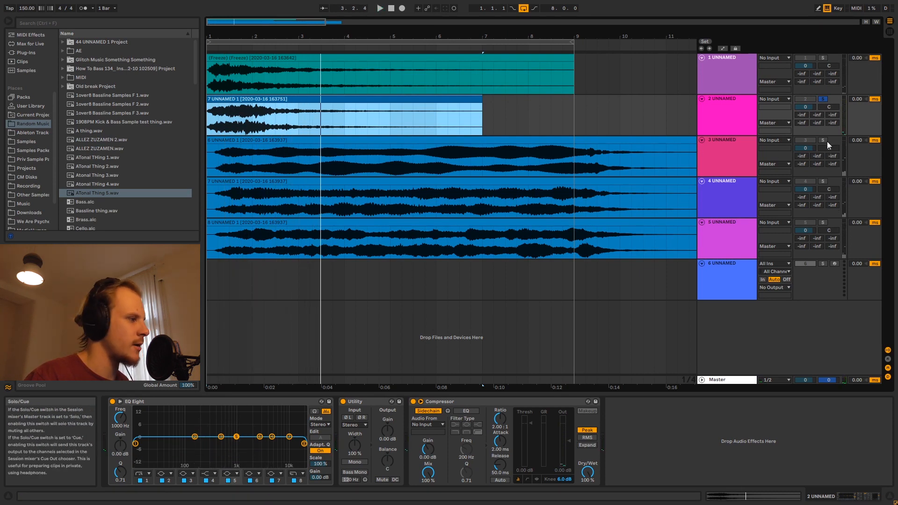
click(822, 140)
key(space)
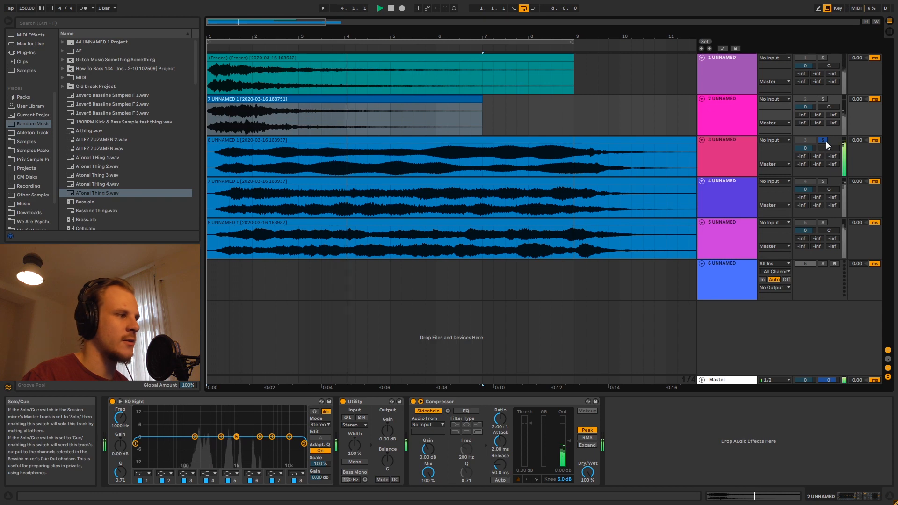
click(822, 182)
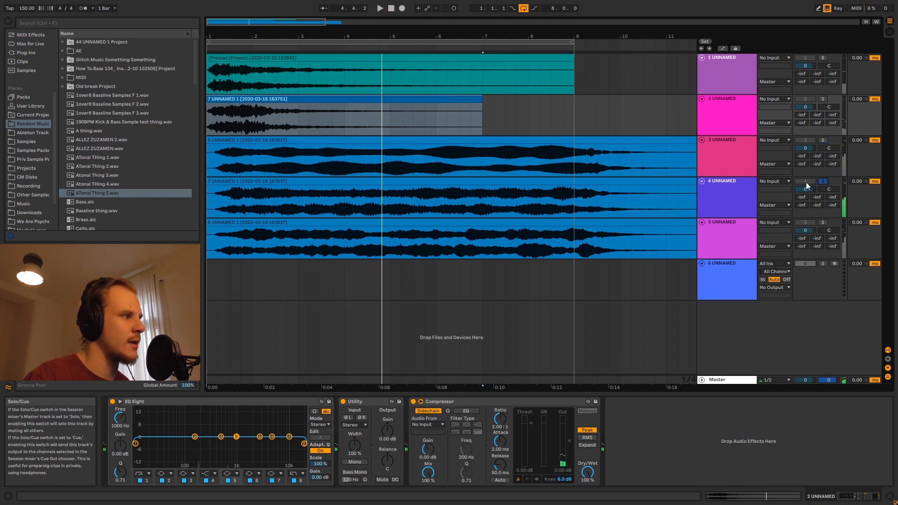
key(space)
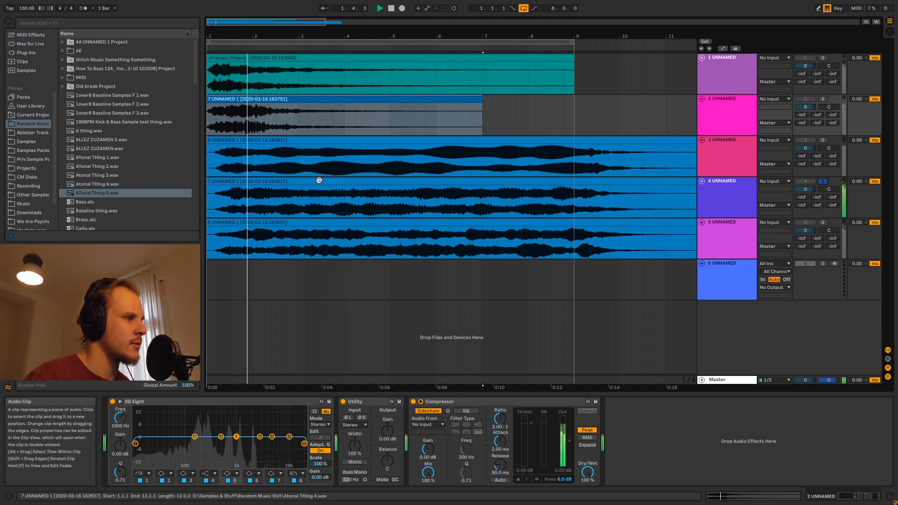
click(822, 222)
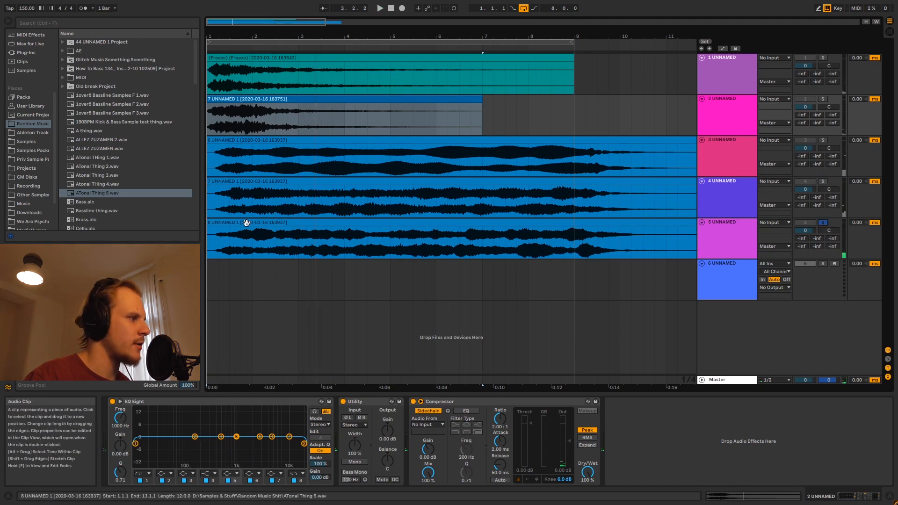
click(347, 238)
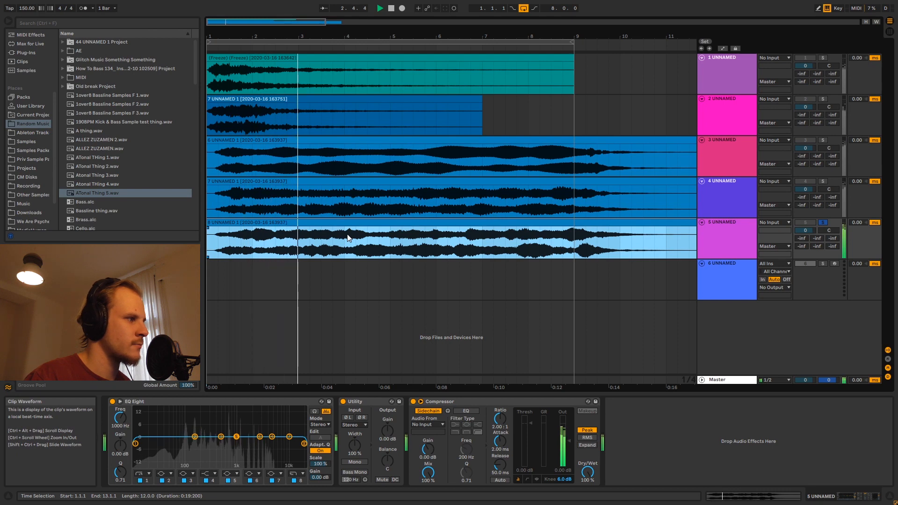
key(space)
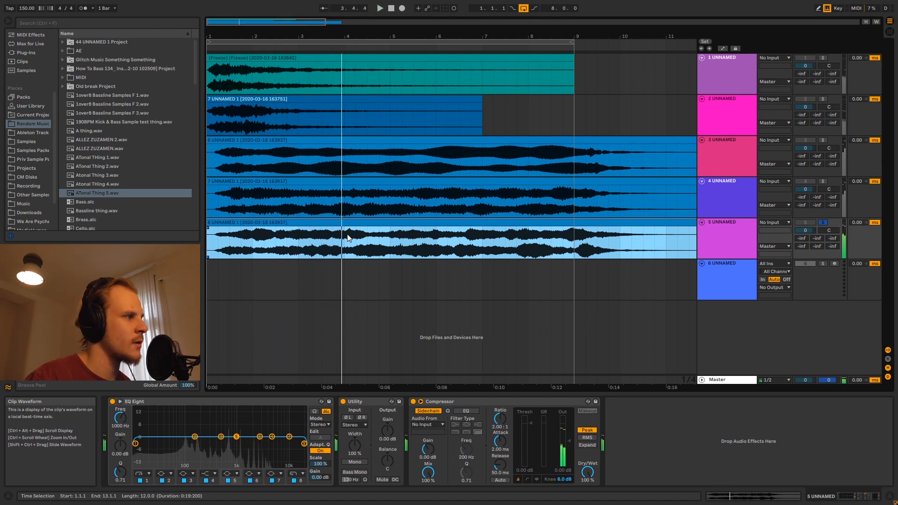
- Fold tracks 1 through 5 together and select empty MIDI track 6
click(714, 224)
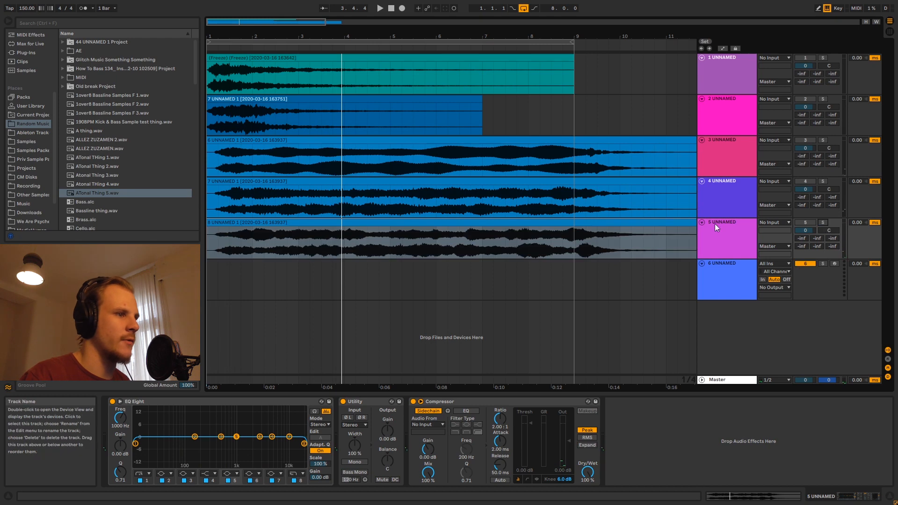
shift+click(716, 68)
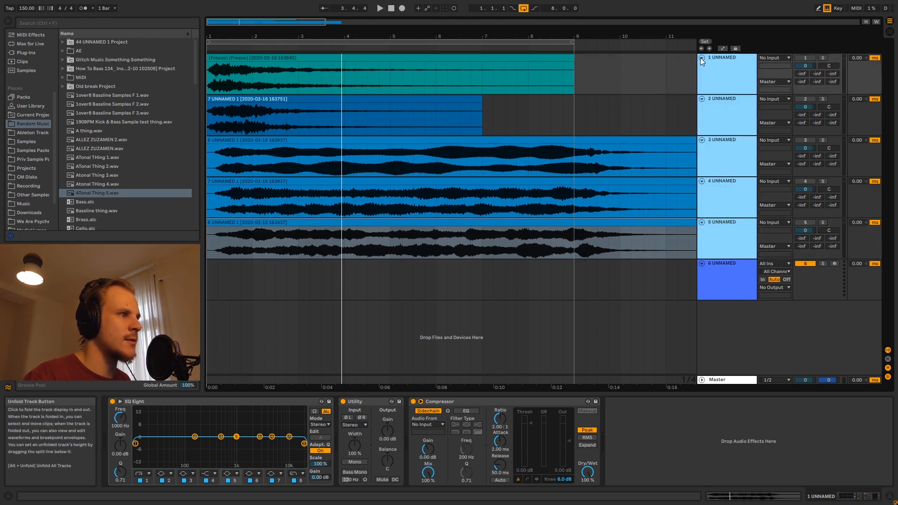
click(702, 57)
click(722, 105)
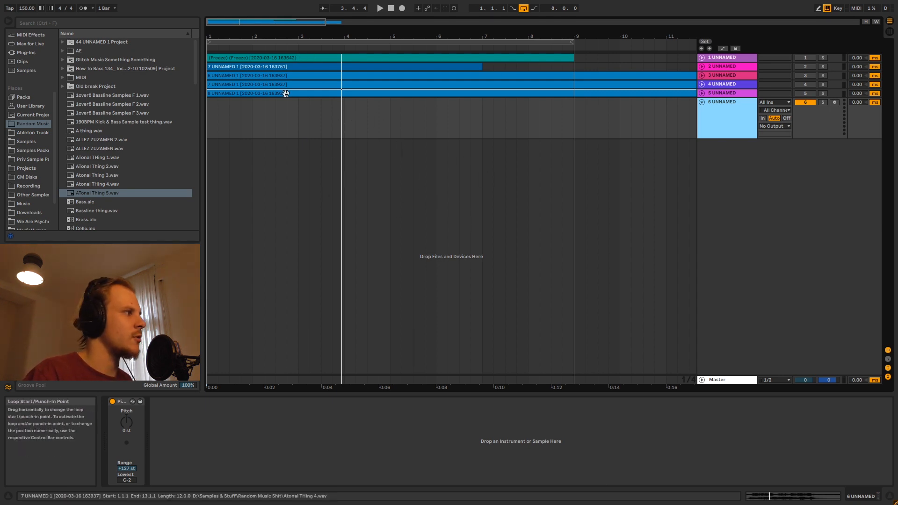
- Load the Serum_x64 plug-in from Xfer Records onto track 6, arm the track, and close the plug-in window
click(21, 53)
click(64, 61)
click(67, 212)
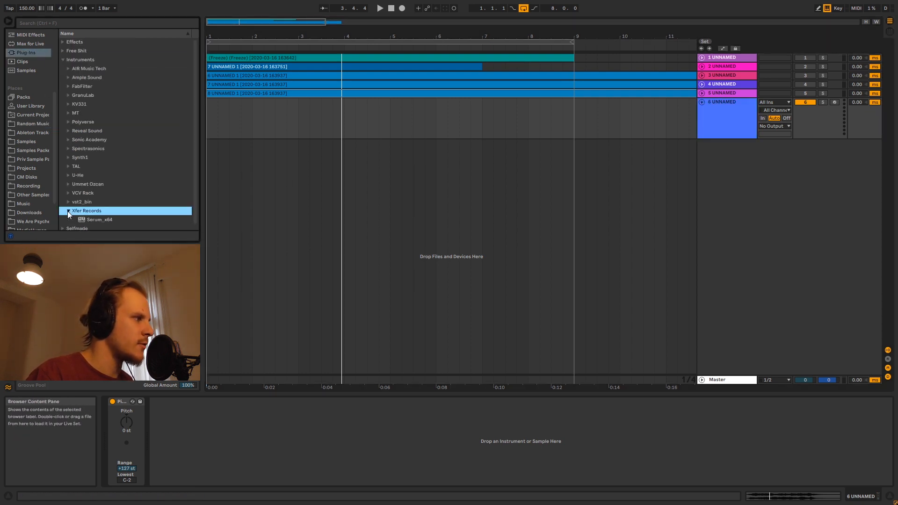
drag(108, 217, 272, 124)
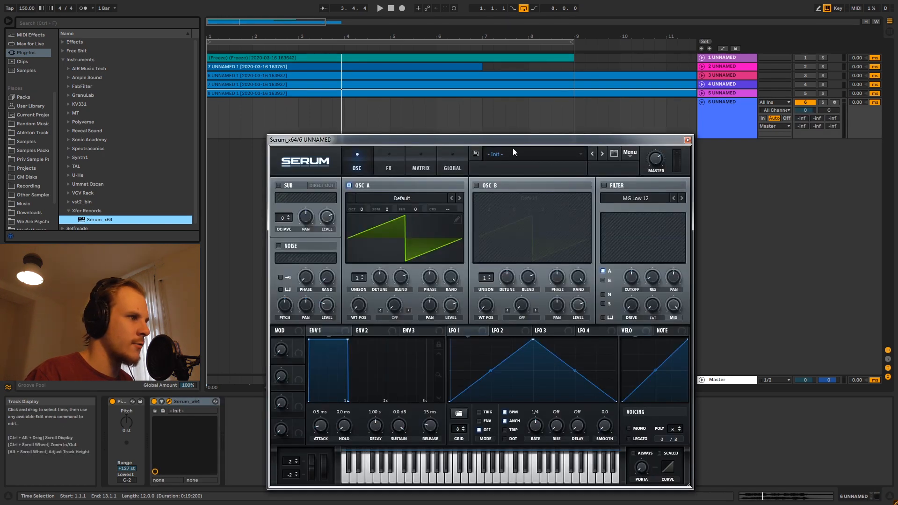
drag(505, 140, 511, 76)
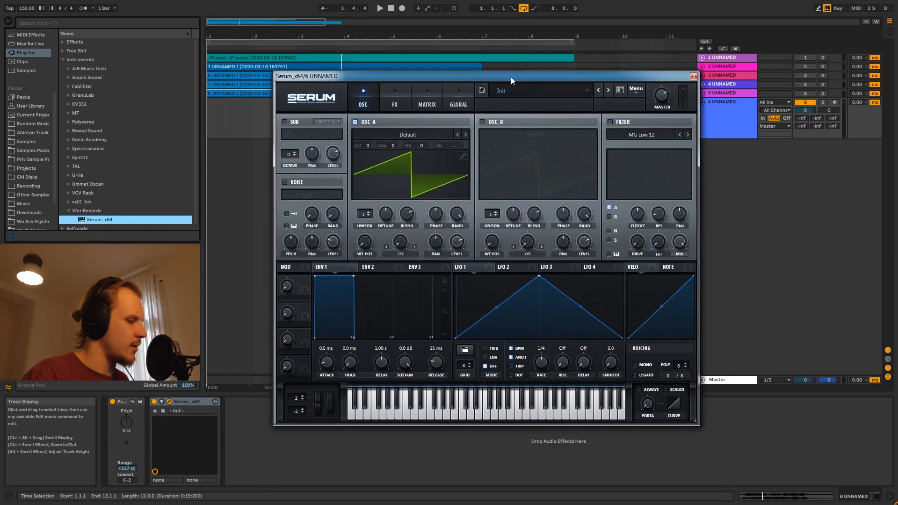
click(831, 103)
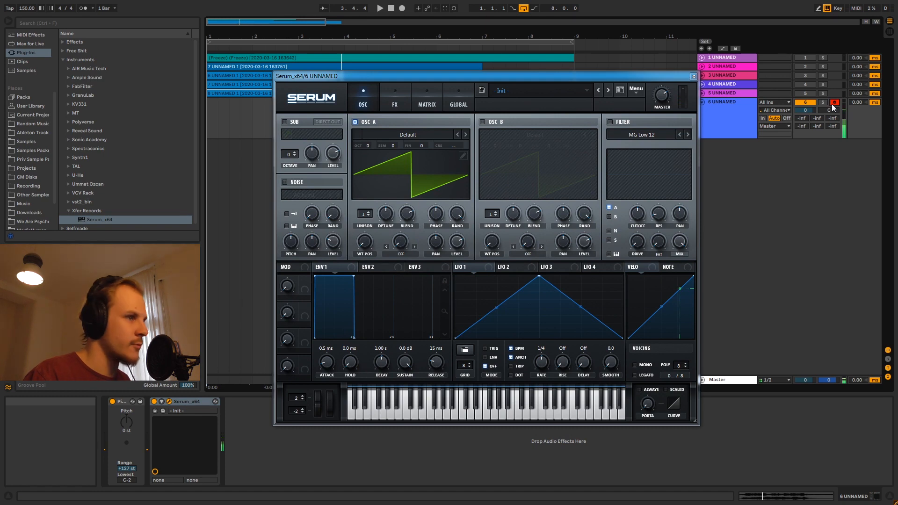
click(693, 76)
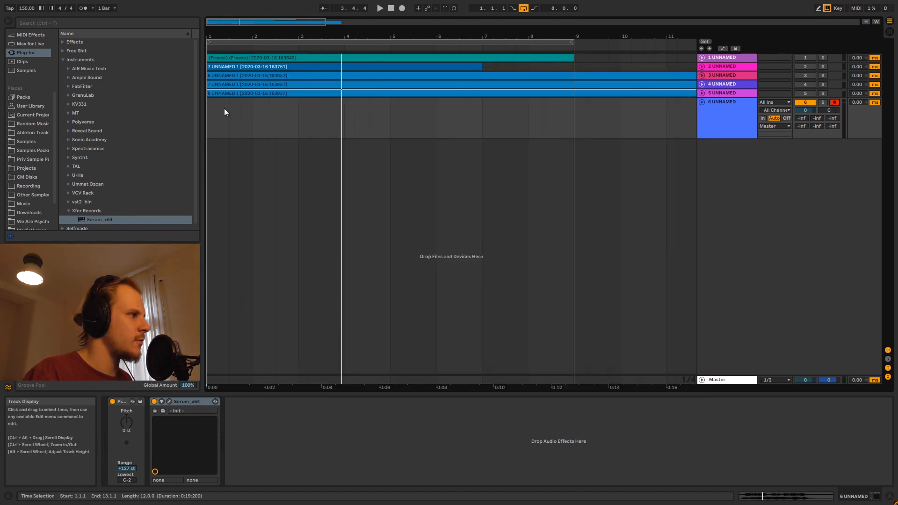
- Insert a one-bar MIDI clip at the start of track 6 and draw a sustained G1 note across nearly its full length
drag(212, 111, 231, 112)
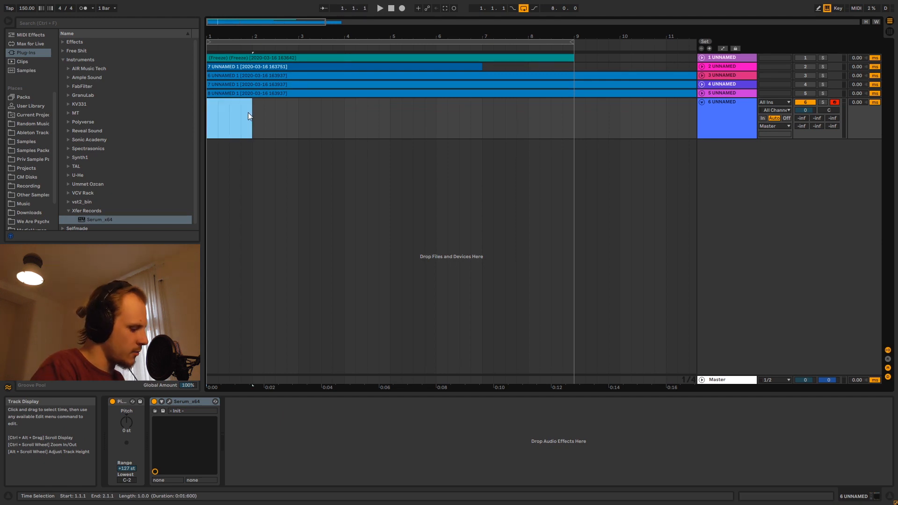
key(ctrl+shift+m)
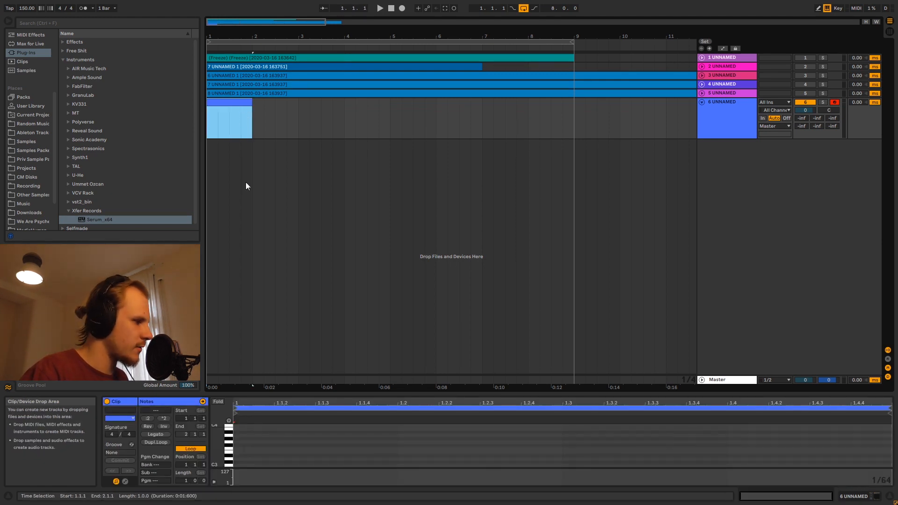
key(z)
scroll(245, 434, down, 2)
scroll(246, 434, down, 3)
drag(240, 437, 881, 445)
click(884, 448)
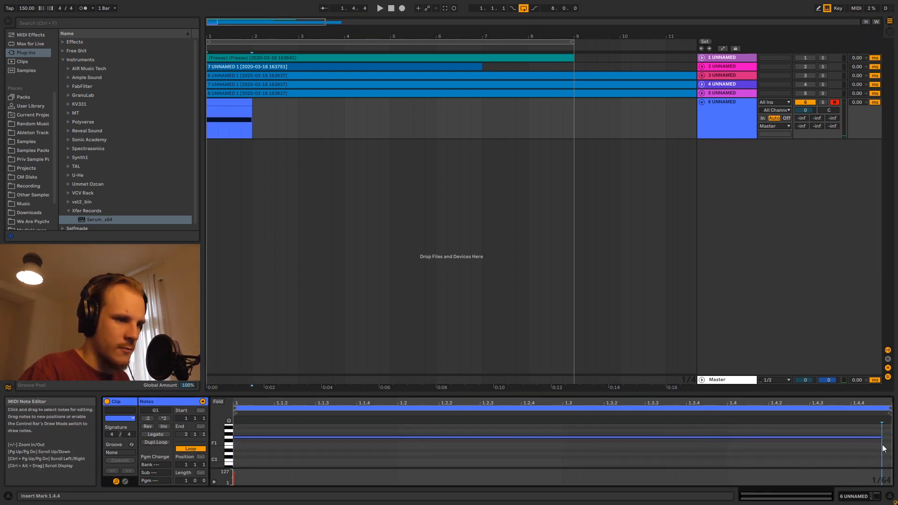
- Lower the MIDI note one octave to G0 and extend it to the end of the clip
click(836, 438)
key(shift+Down)
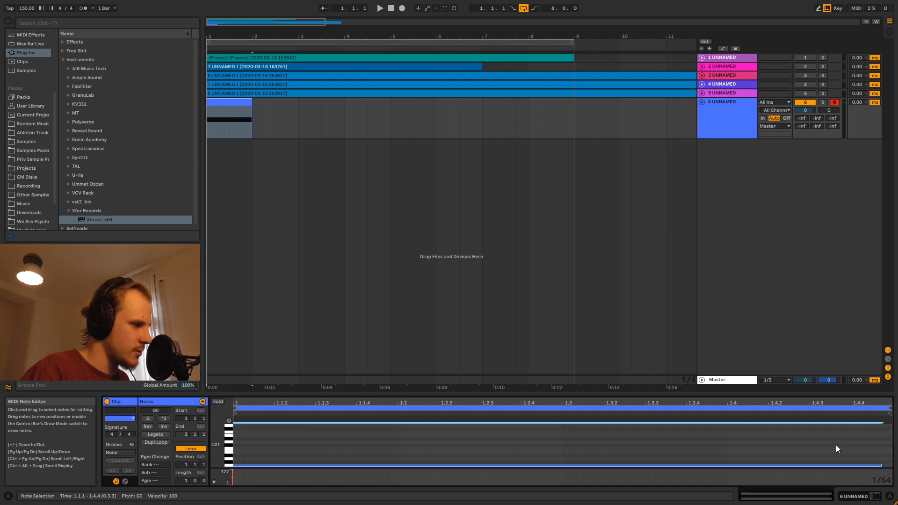
drag(882, 465, 888, 466)
- Add the Spectrum audio effect after Serum on track 6 and expand its analyser display
double_click(730, 101)
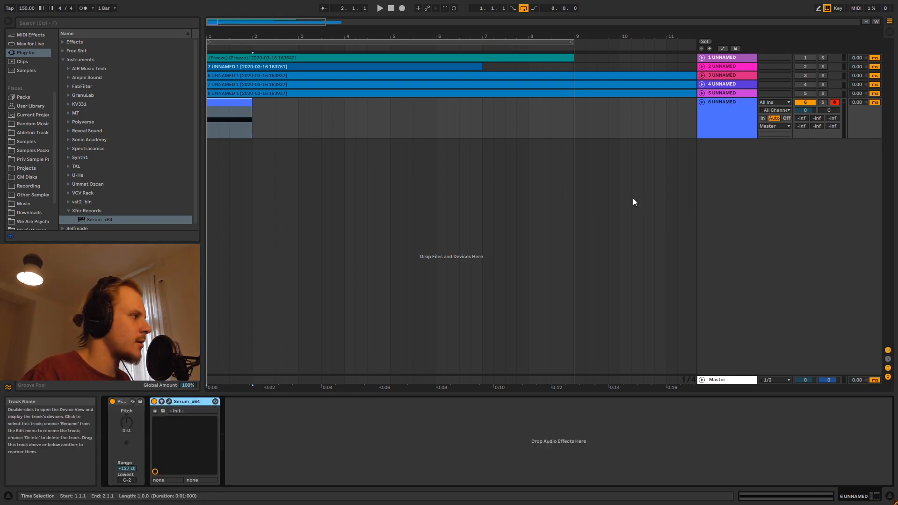
scroll(27, 78, up, 3)
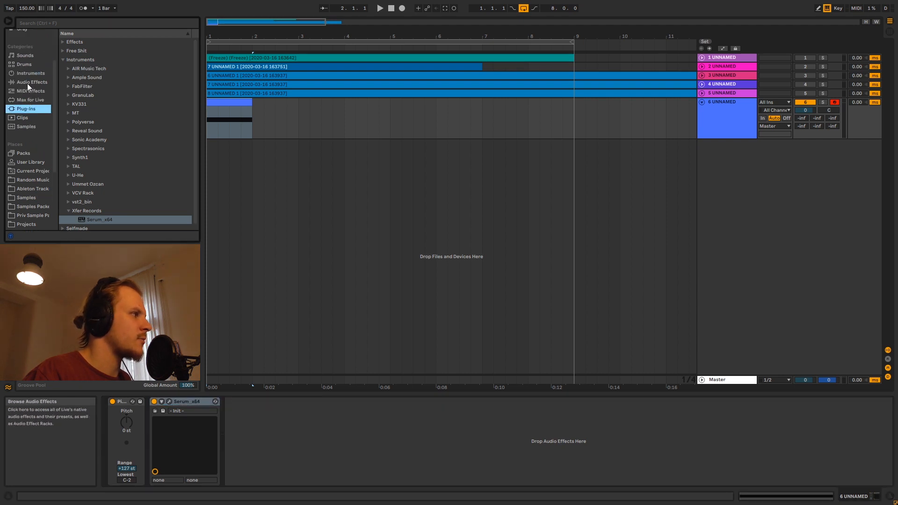
click(27, 83)
scroll(94, 155, down, 5)
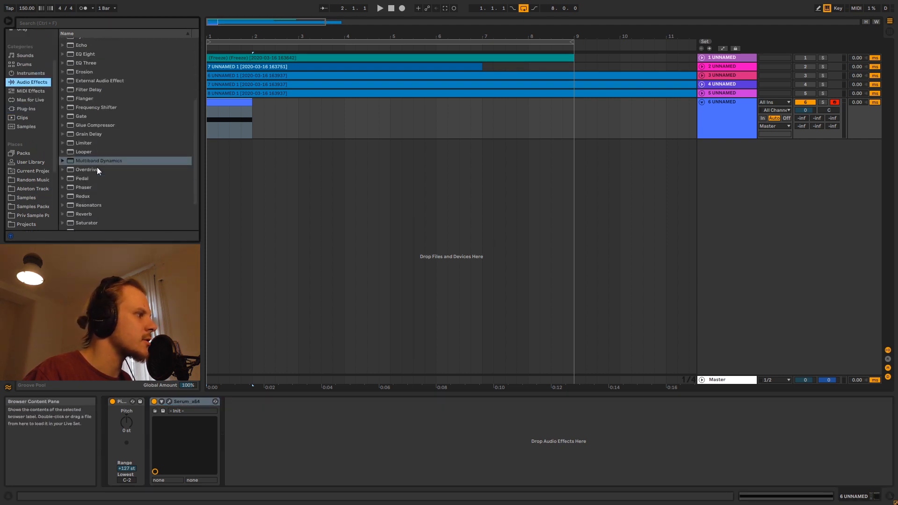
scroll(91, 187, down, 3)
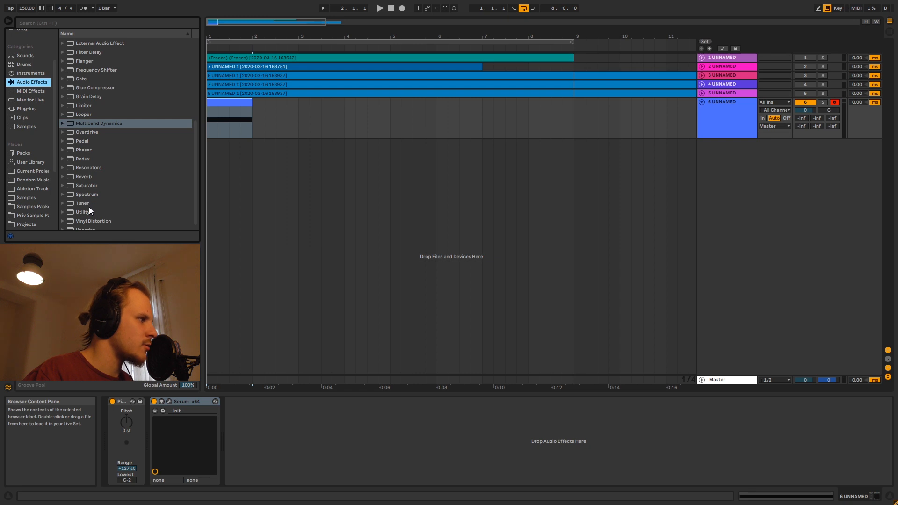
scroll(85, 181, down, 1)
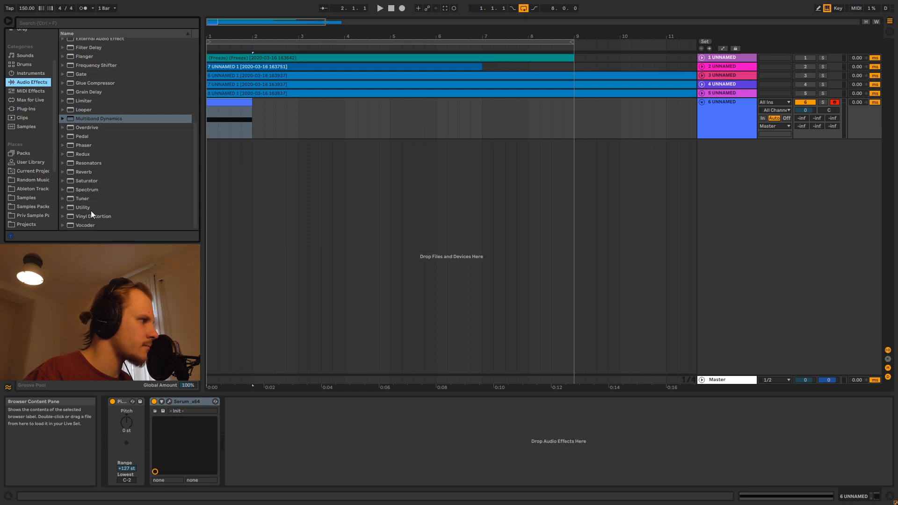
drag(86, 189, 341, 430)
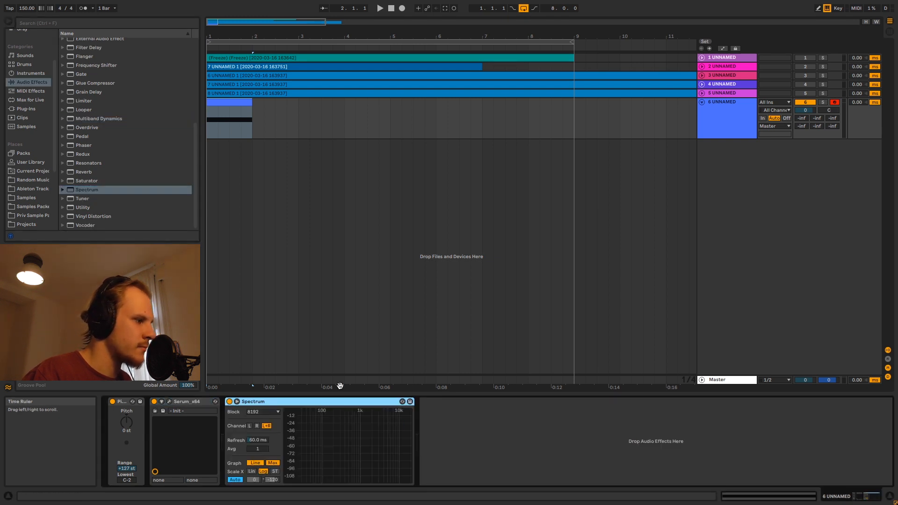
click(237, 401)
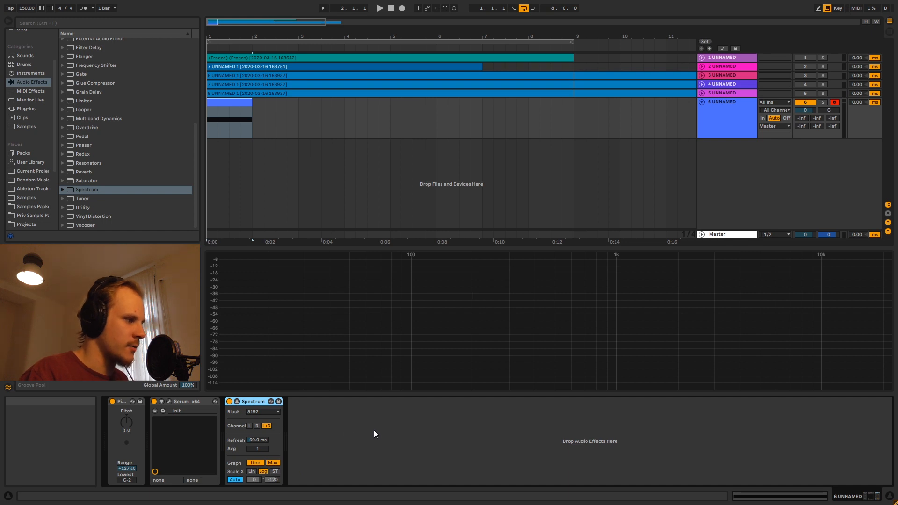
- Play the MIDI clip repeatedly and examine the saw wave's harmonics in the logarithmic spectrum
key(space)
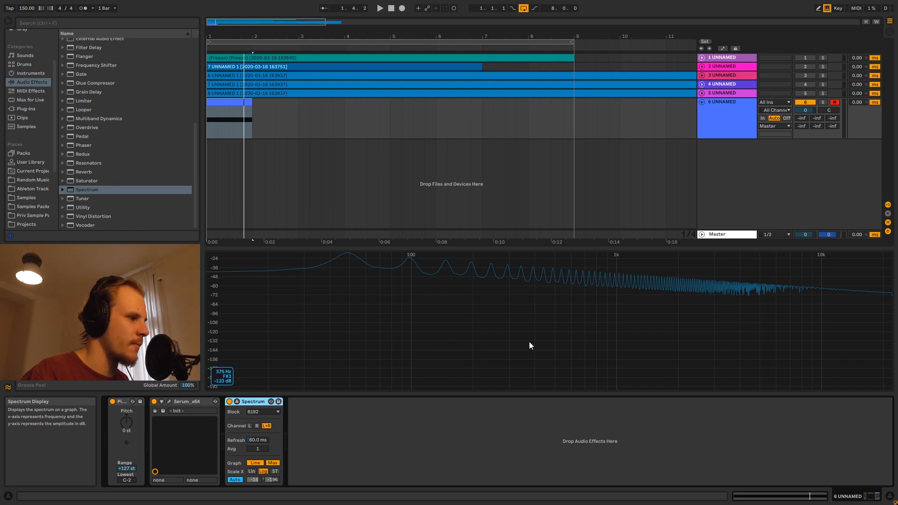
key(space)
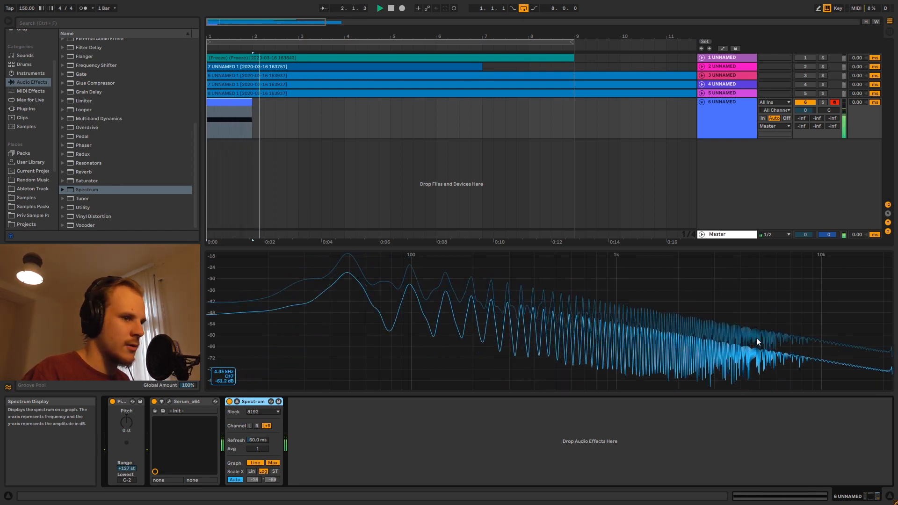
key(space)
key(space)
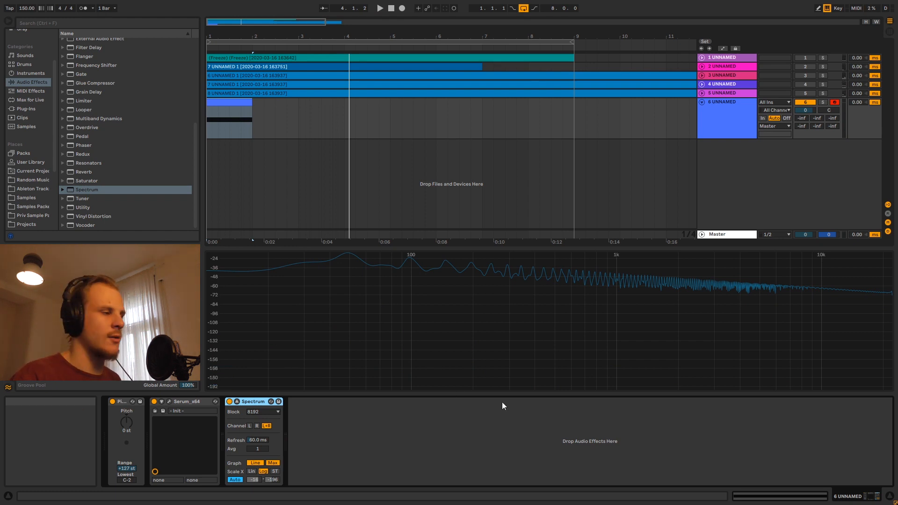
- Switch the Spectrum's X scale to linear and play the clip to examine the spacing of the harmonics
click(251, 472)
key(space)
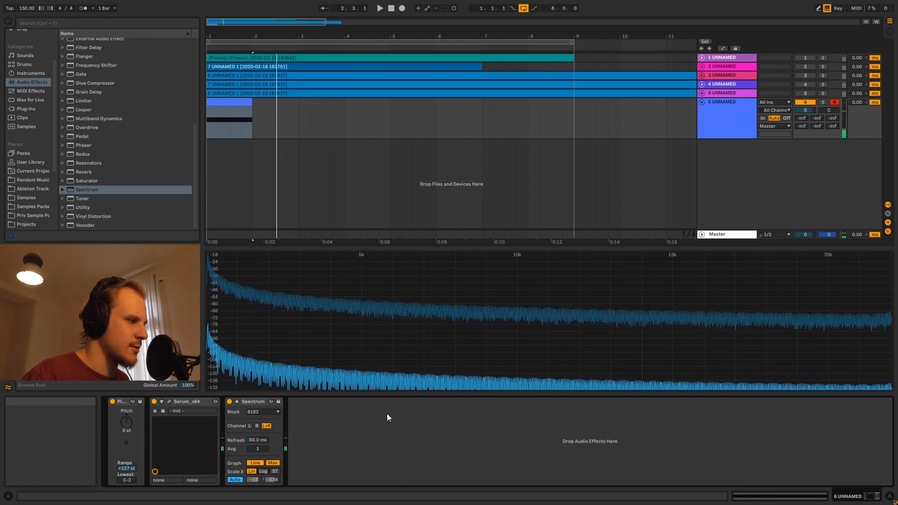
key(space)
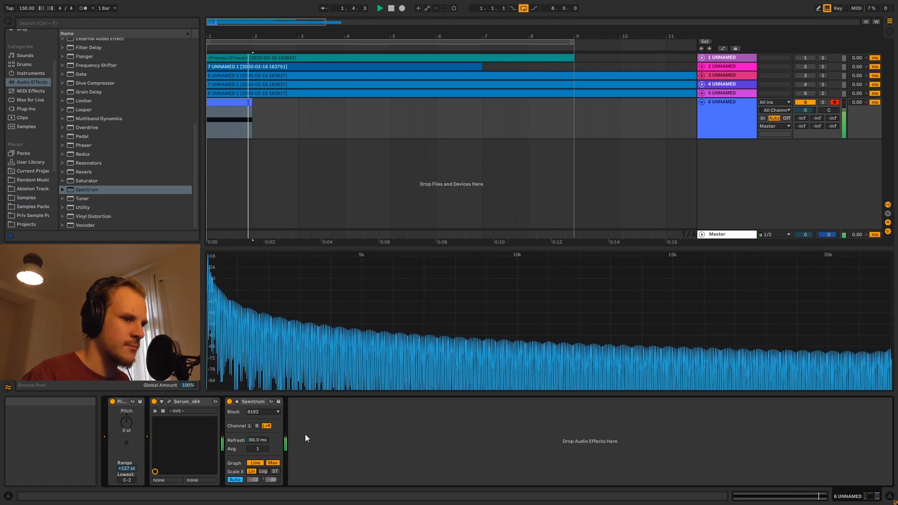
key(space)
- Loop playback over the one-bar MIDI clip on track 6 and set the Spectrum's X scale back to logarithmic
click(244, 100)
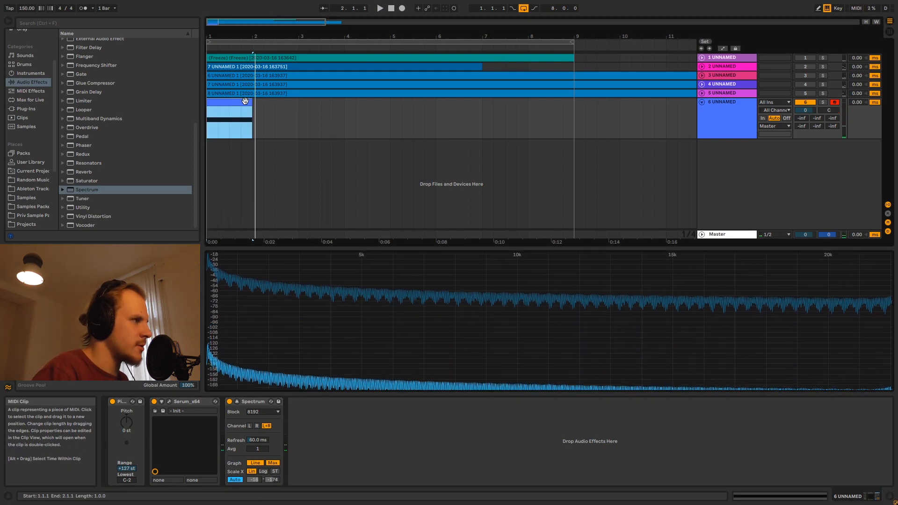
key(space)
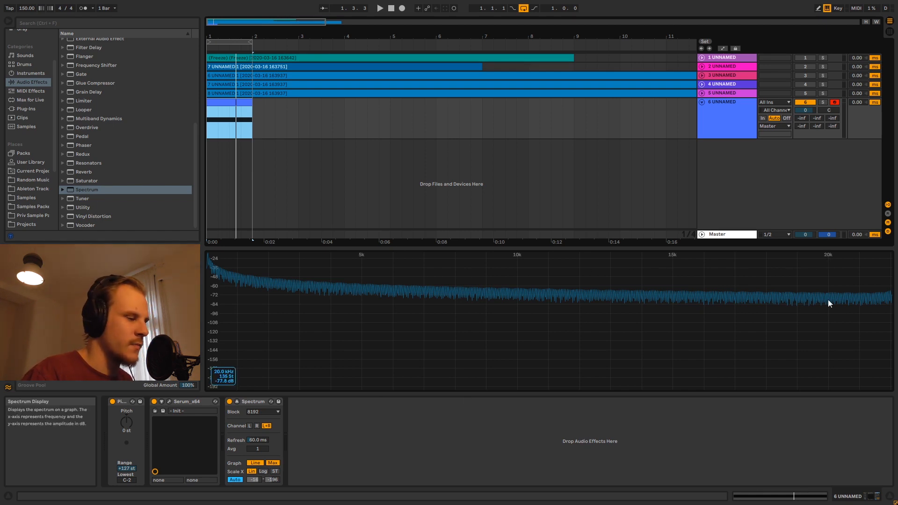
click(262, 471)
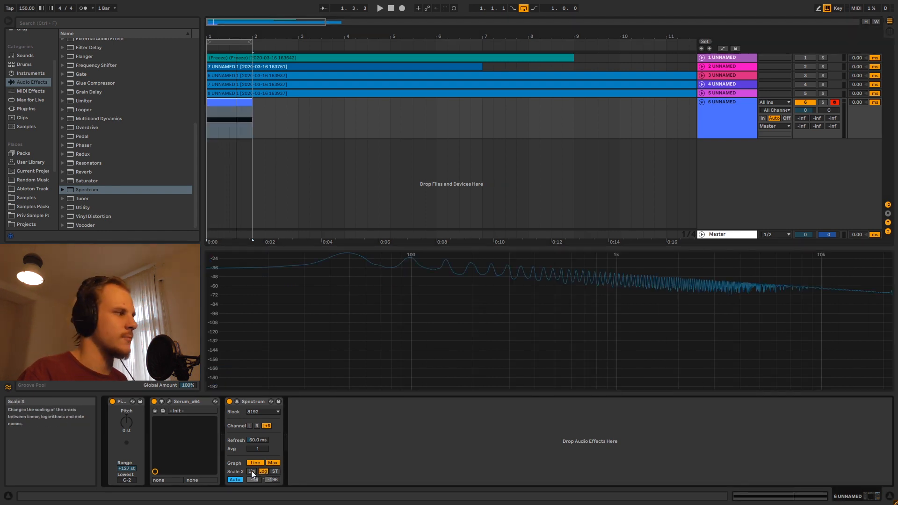
- Set the Spectrum's X scale to linear and insert Melda's MTransformer between Serum and Spectrum on track 6
click(251, 471)
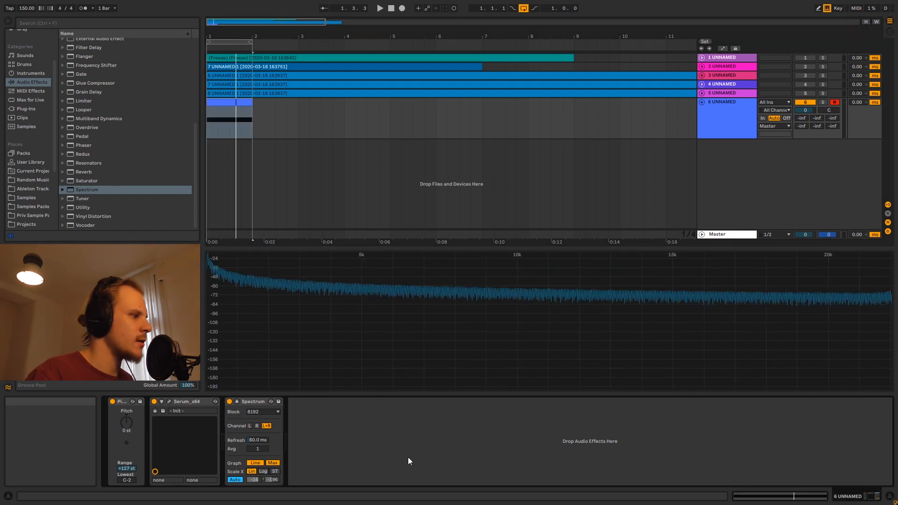
click(31, 109)
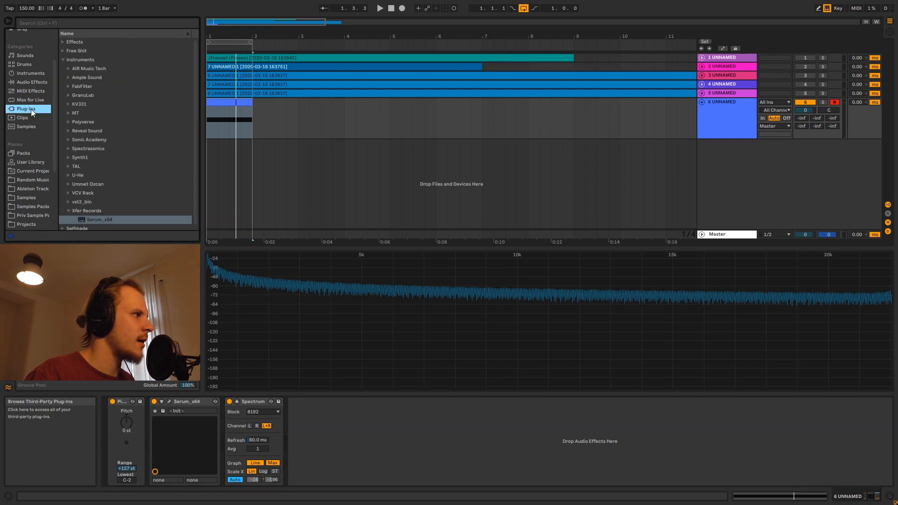
click(62, 41)
click(68, 87)
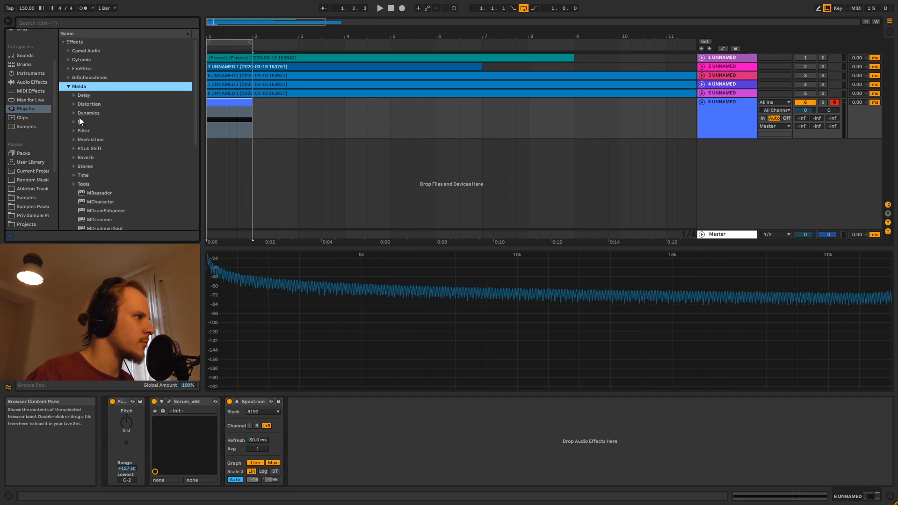
click(74, 149)
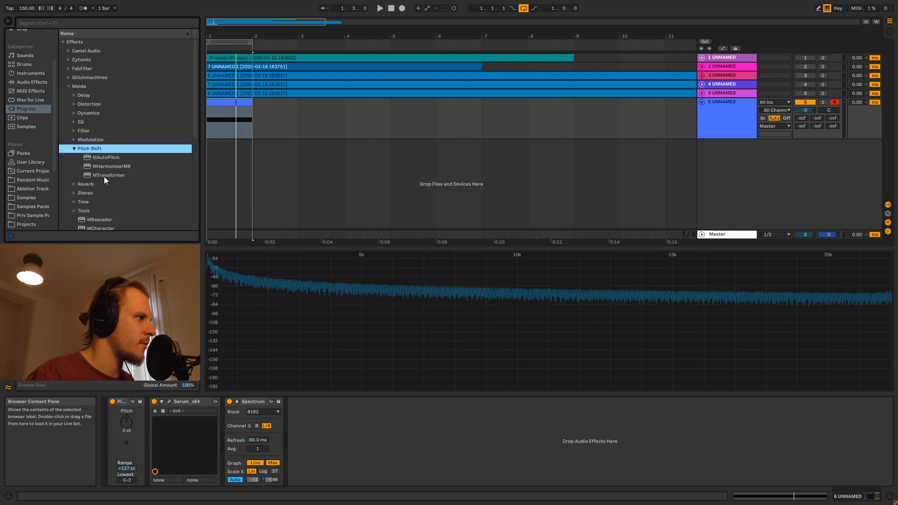
drag(104, 174, 215, 432)
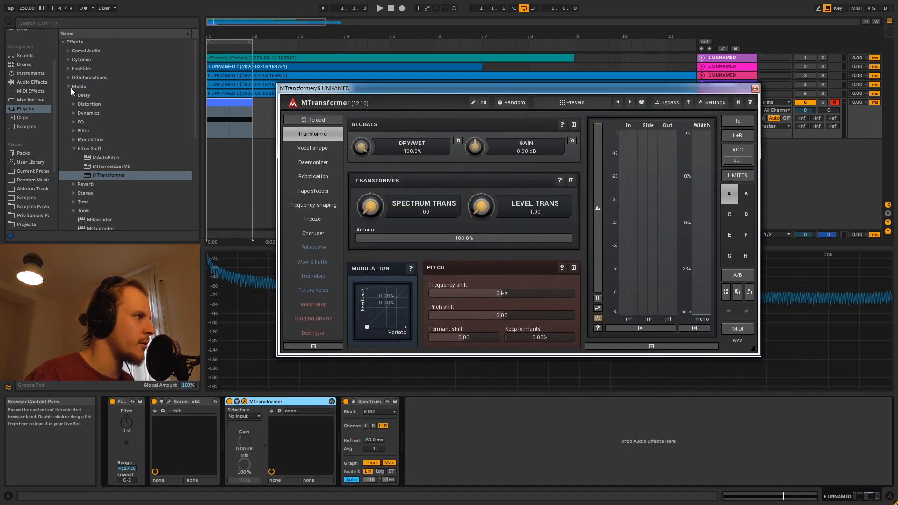
click(67, 86)
- Load MTransformer's Default preset, close the preset browser and reposition the plug-in window
click(578, 104)
double_click(443, 157)
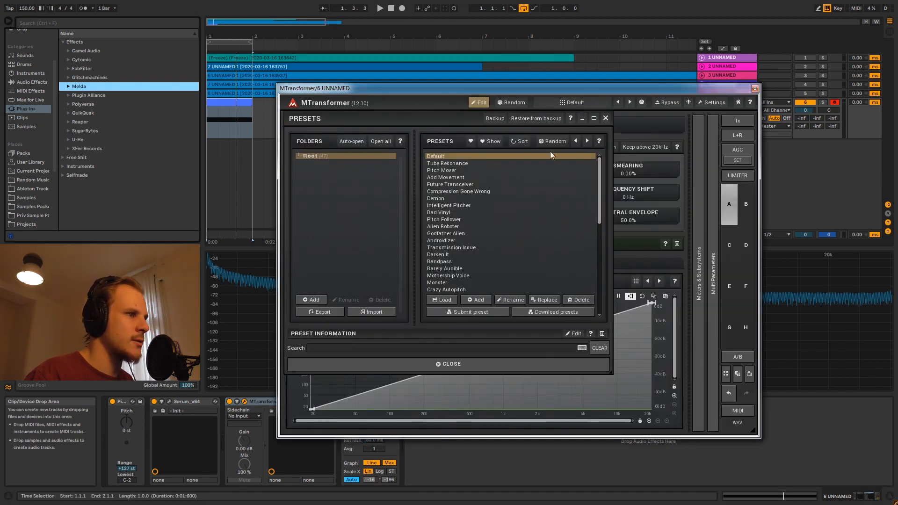
click(605, 119)
drag(464, 88, 507, 74)
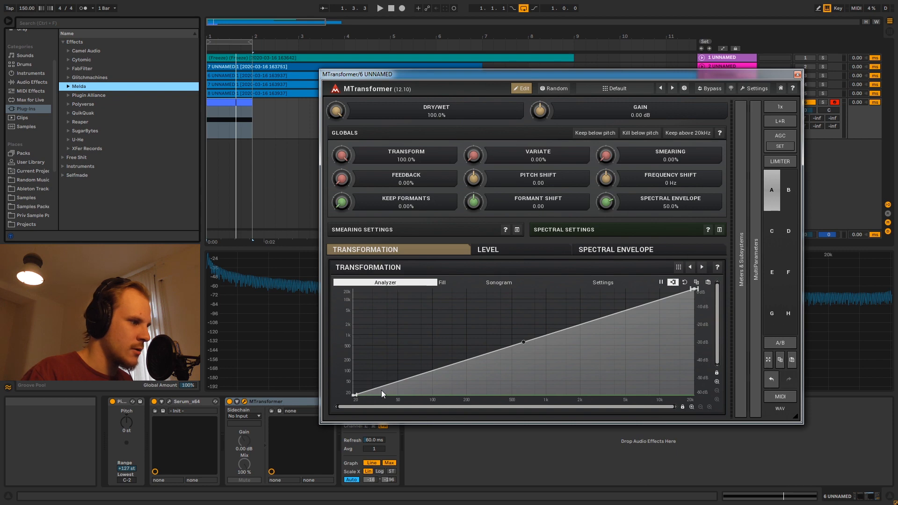
- Add a transformation curve point near 30 Hz, raise the 20 Hz endpoint to 20 kHz, and play the clip with the analyser uncovered
double_click(375, 388)
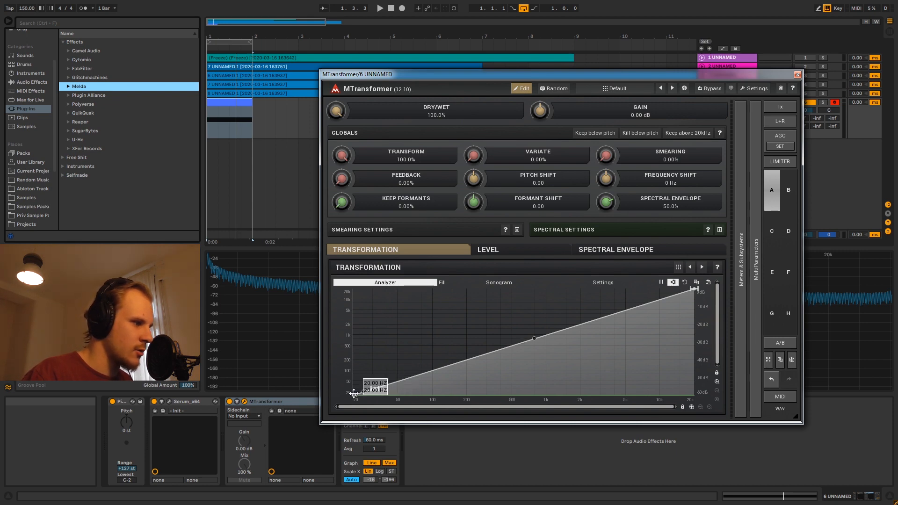
drag(354, 392, 355, 266)
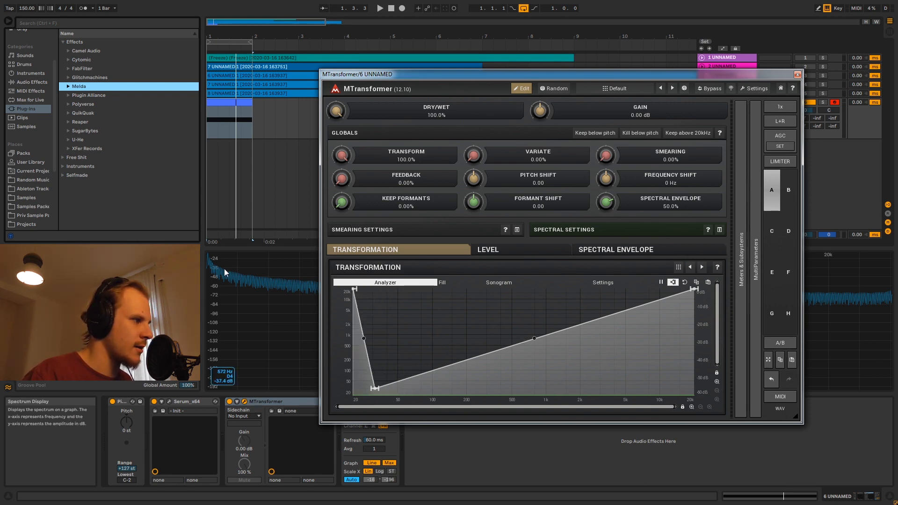
key(space)
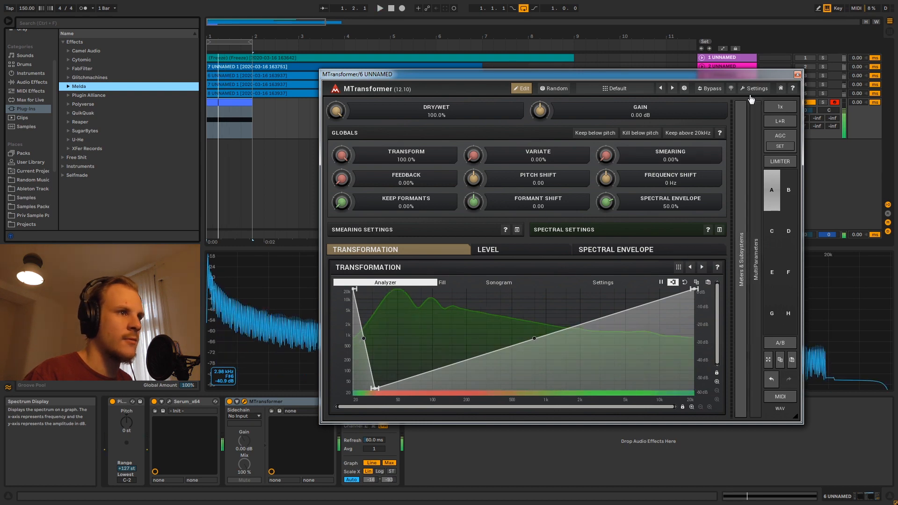
drag(705, 76, 897, 131)
key(space)
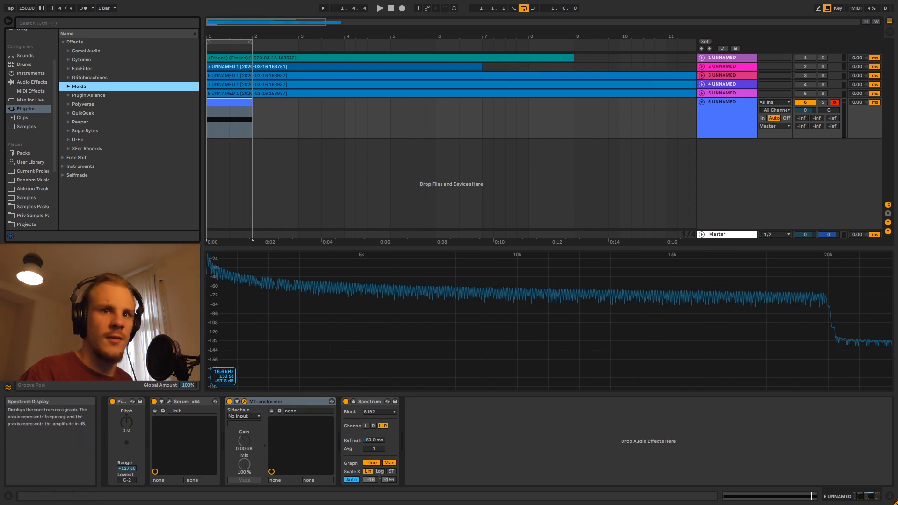
- Invert the transformation curve by removing the low point and lowering the 20 kHz endpoint to 20 Hz, and play the clip to examine its spectrum
drag(897, 111, 540, 89)
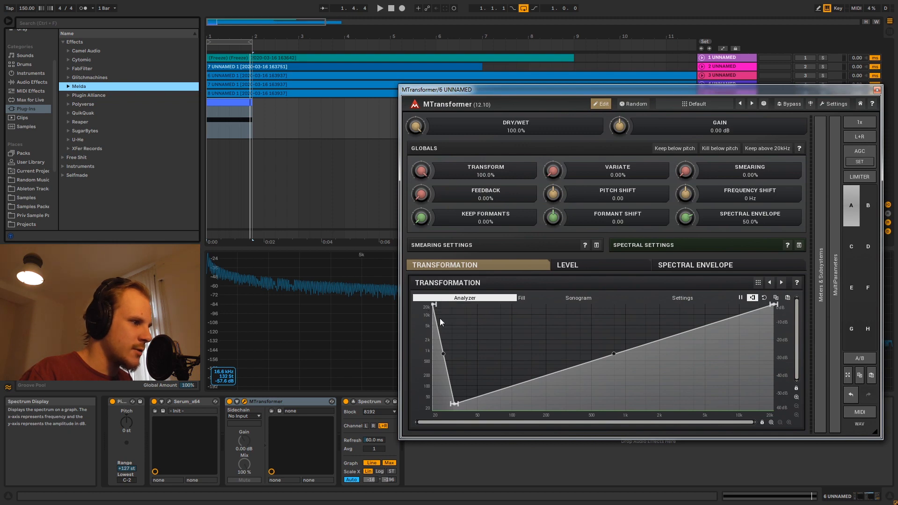
double_click(454, 405)
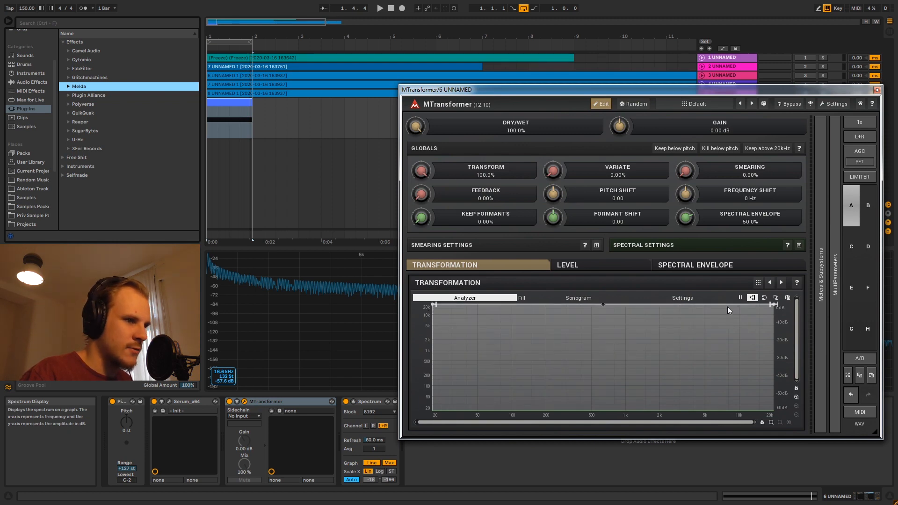
drag(774, 304, 781, 414)
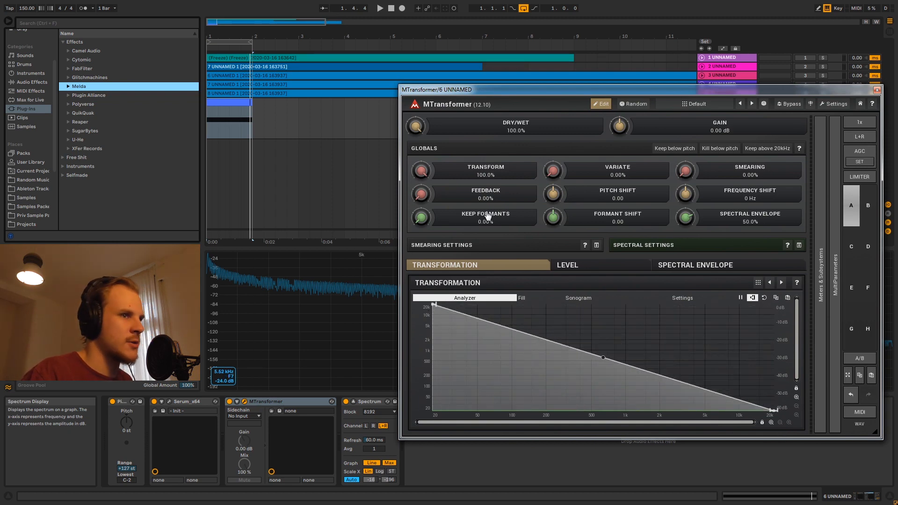
click(877, 90)
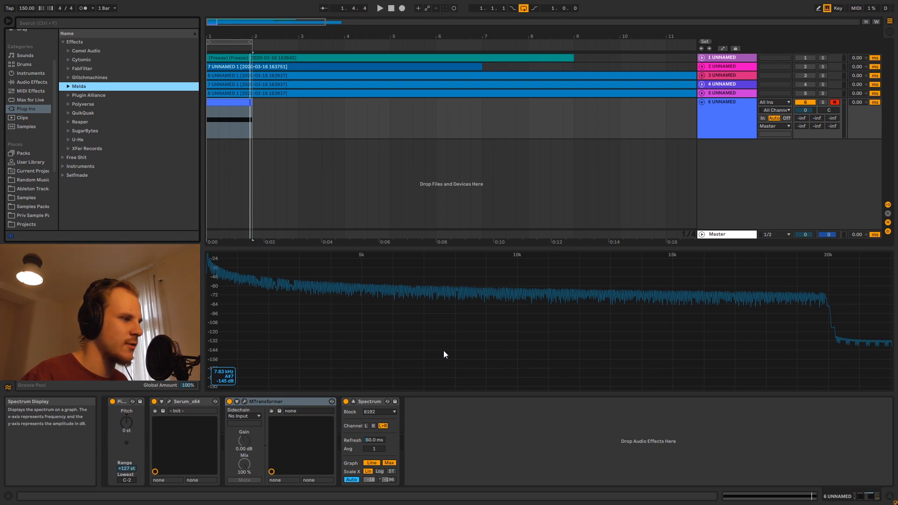
key(space)
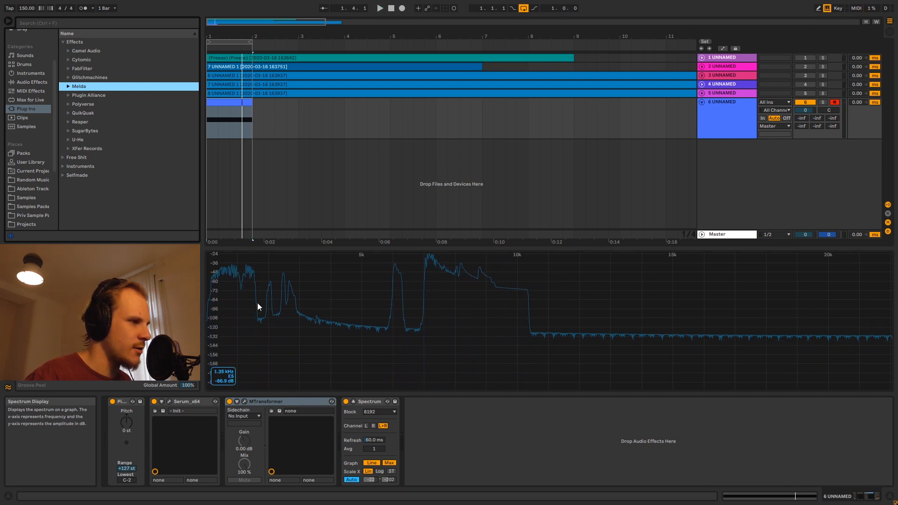
- During playback, bend MTransformer's curve downward, add a point just above 1 kHz, and bend the segment above it upward
click(244, 401)
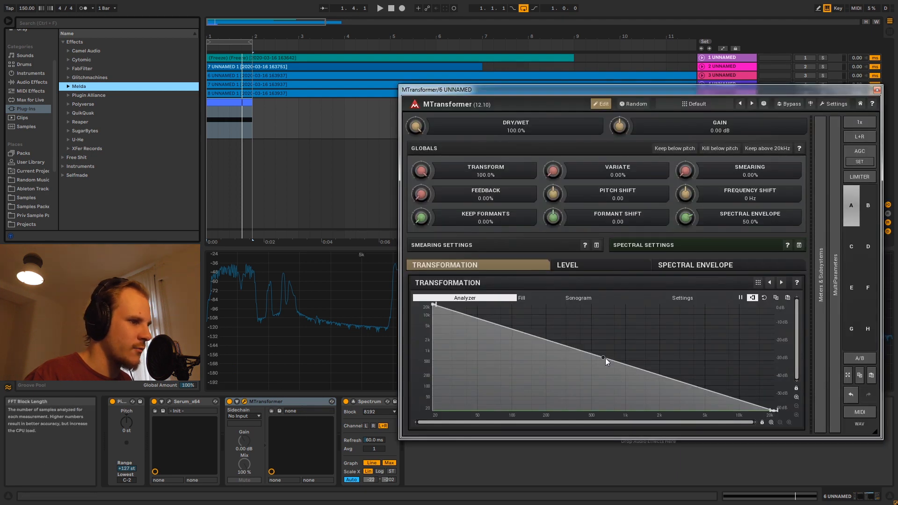
key(space)
drag(602, 357, 597, 387)
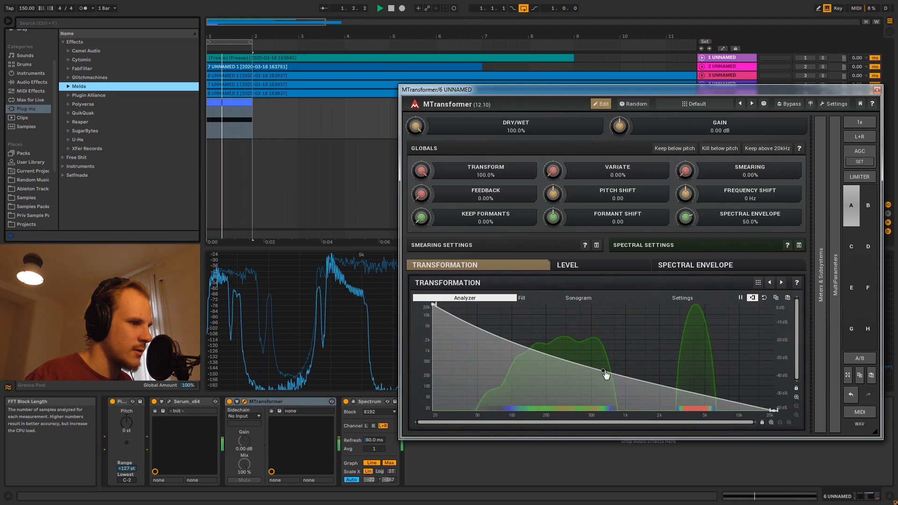
double_click(637, 379)
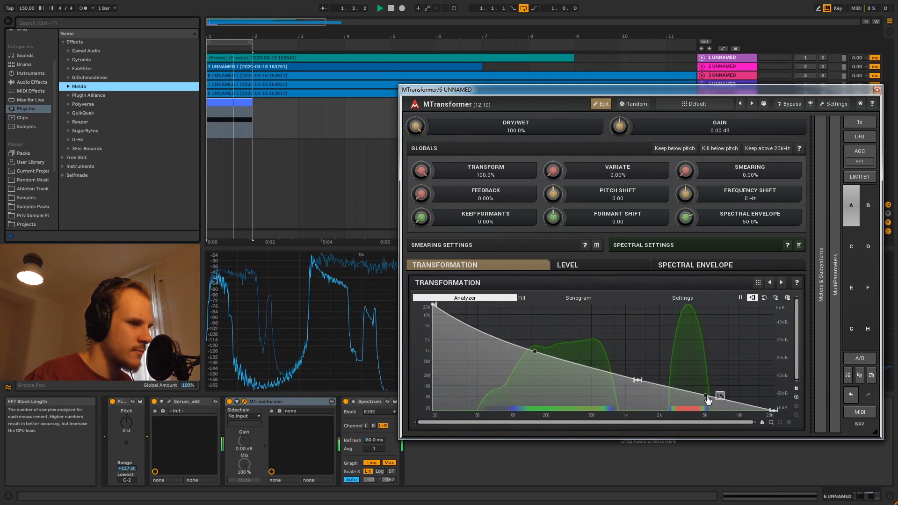
drag(708, 399, 729, 347)
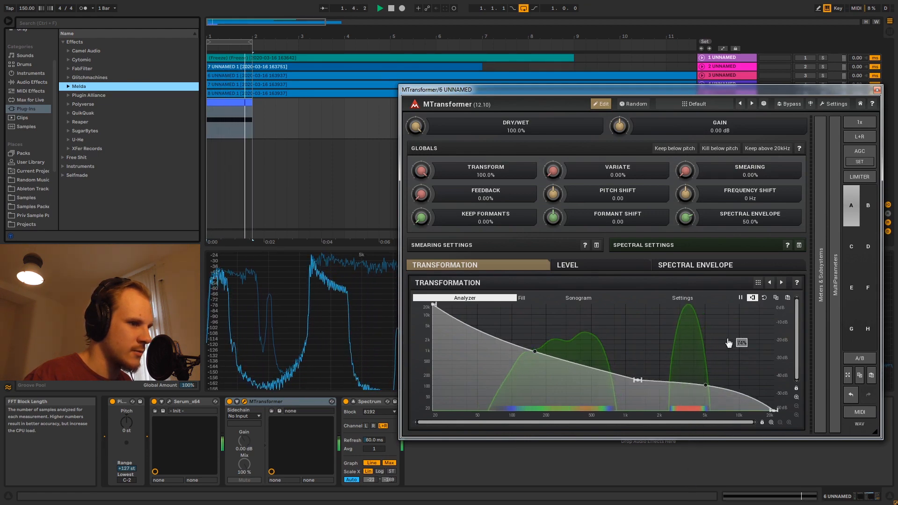
- Lower the curve's 20 Hz endpoint to about 5953 Hz and raise the middle point slightly while listening, ending with playback stopped
drag(432, 305, 426, 322)
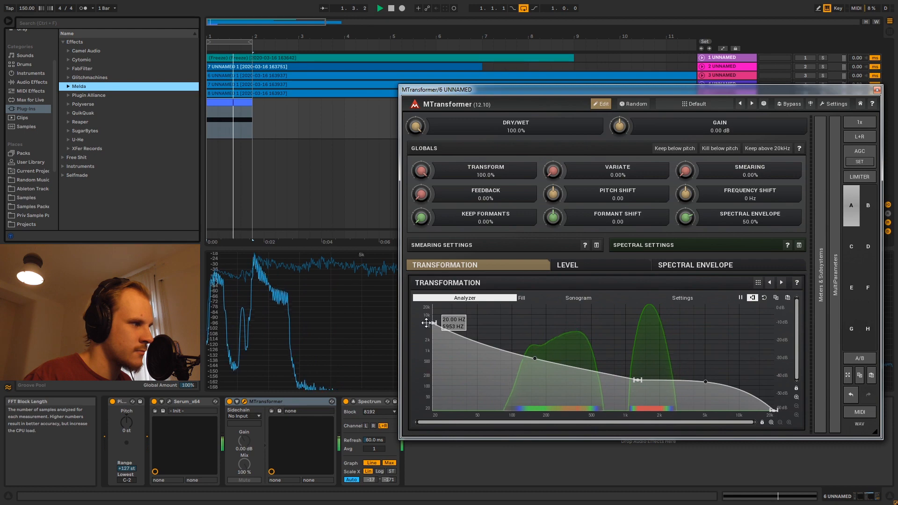
drag(637, 379, 638, 370)
key(space)
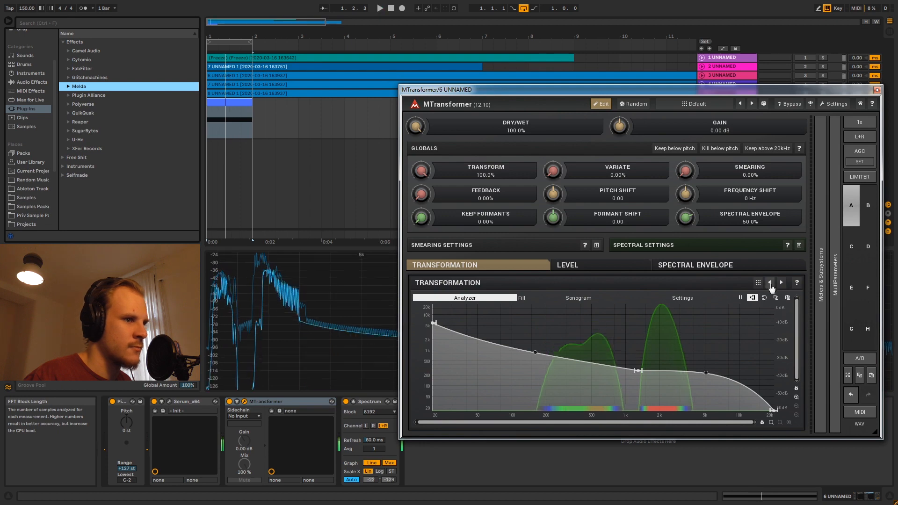
- Expand MTransformer's spectral settings, use a buffer size of 16384, and play the MIDI clip to hear the result
click(776, 246)
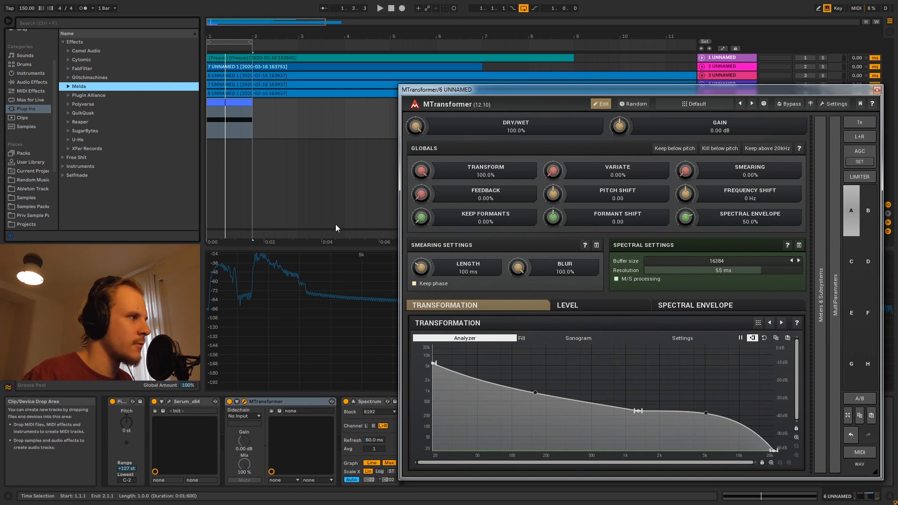
click(241, 103)
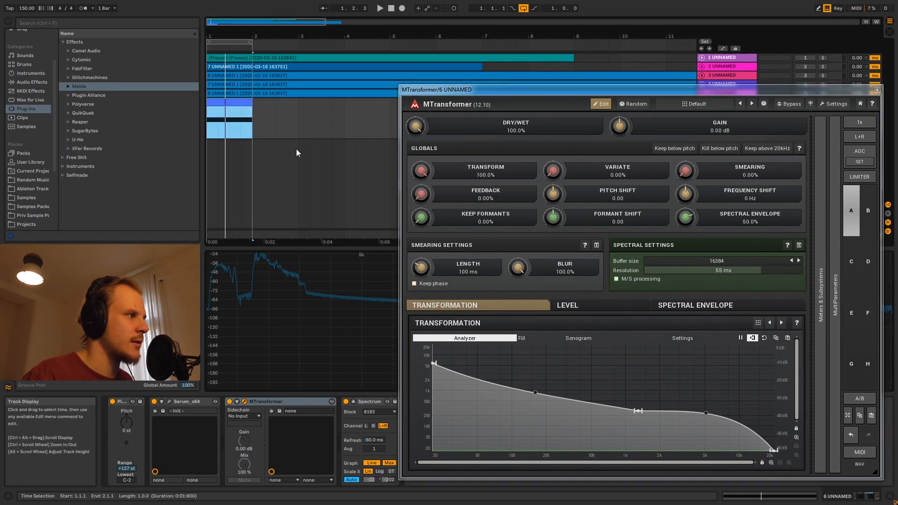
key(space)
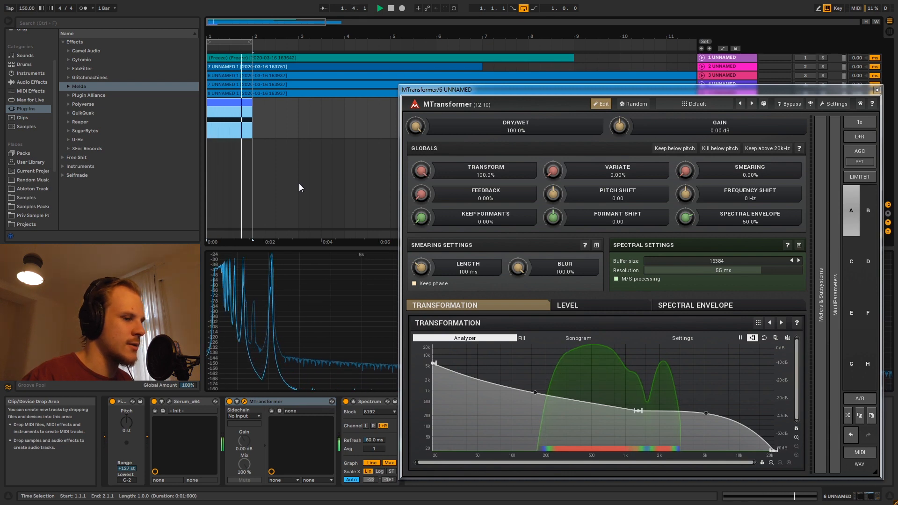
key(space)
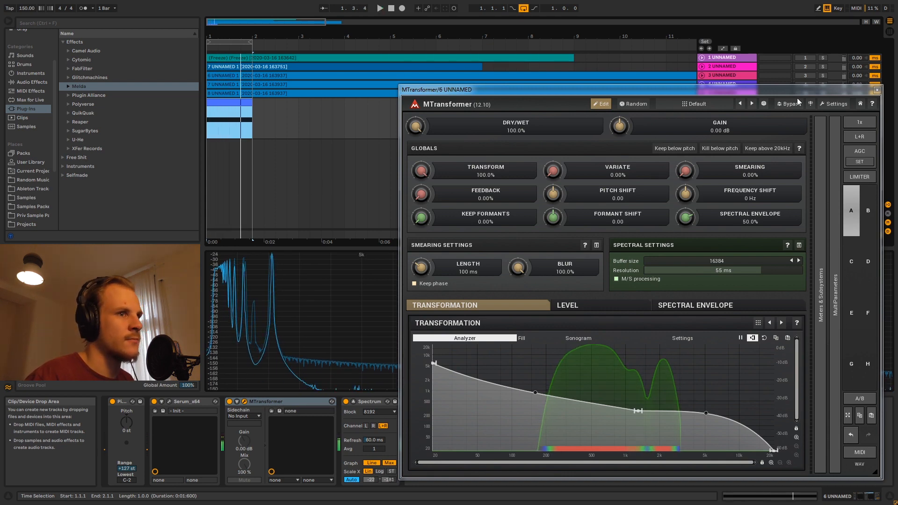
- Close the MTransformer window and turn off loop playback in the arrangement
click(876, 90)
click(713, 103)
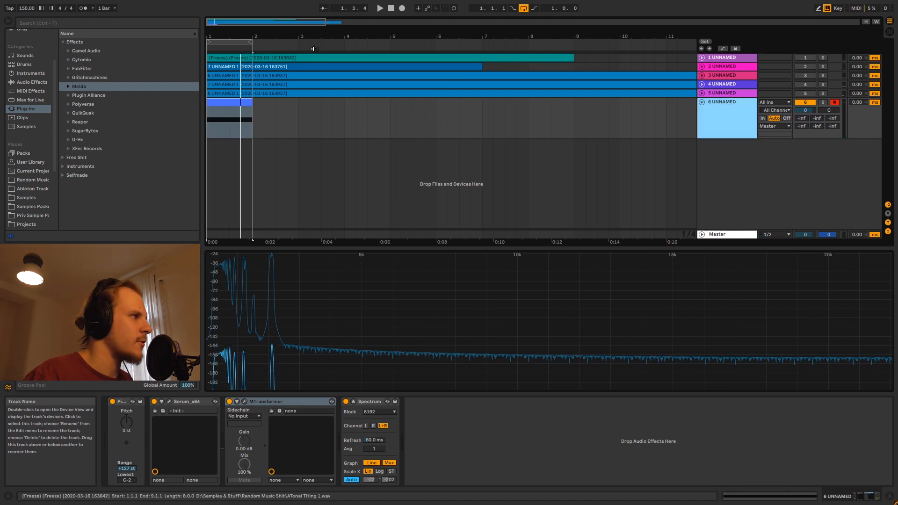
right_click(239, 42)
click(247, 46)
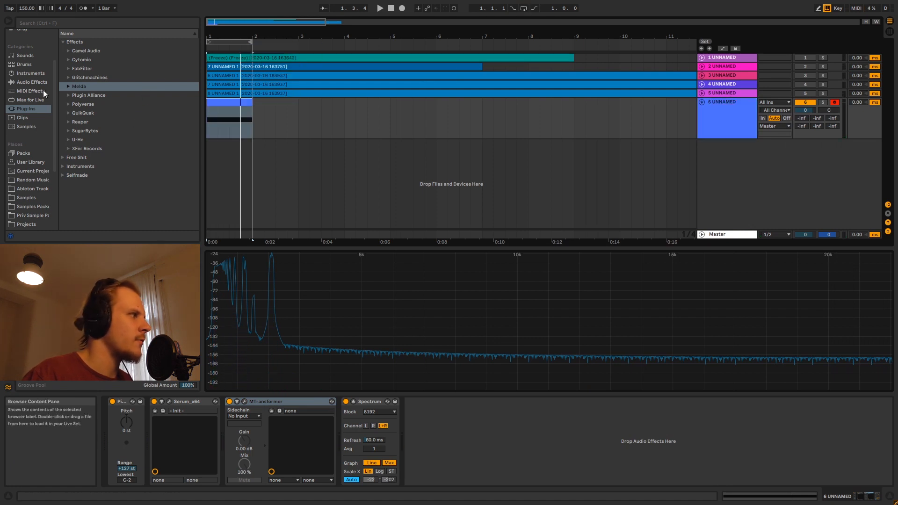
- Add Reverb after Spectrum on track 6 with a 12.9 s decay time and 100% dry/wet, and play the clip through it
click(32, 83)
drag(89, 170, 198, 220)
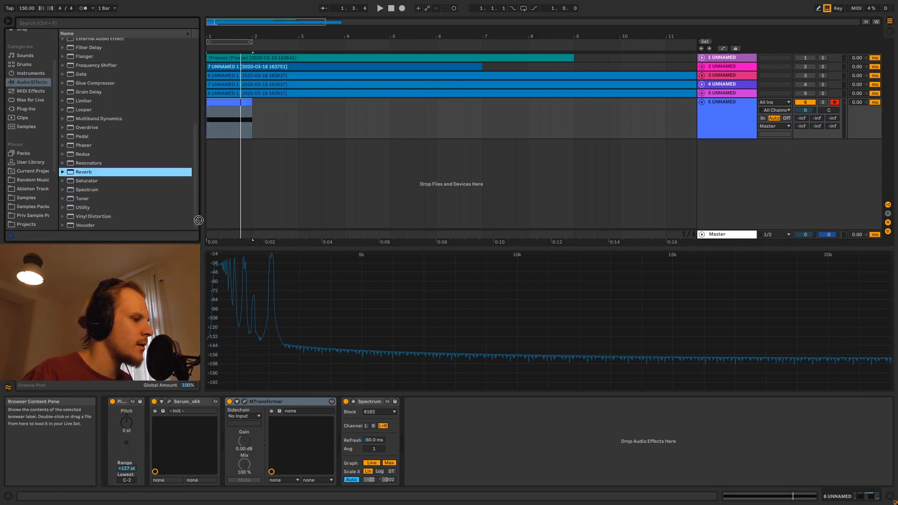
drag(406, 436, 407, 438)
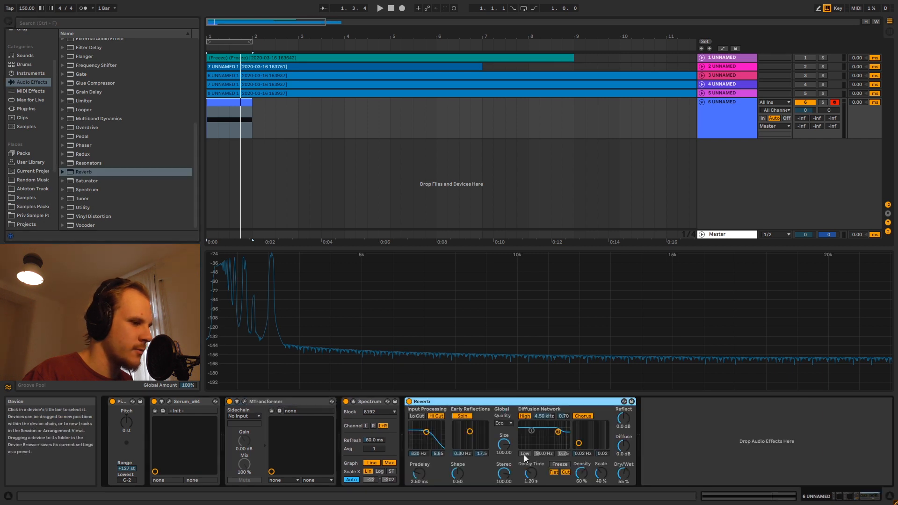
drag(616, 477, 615, 475)
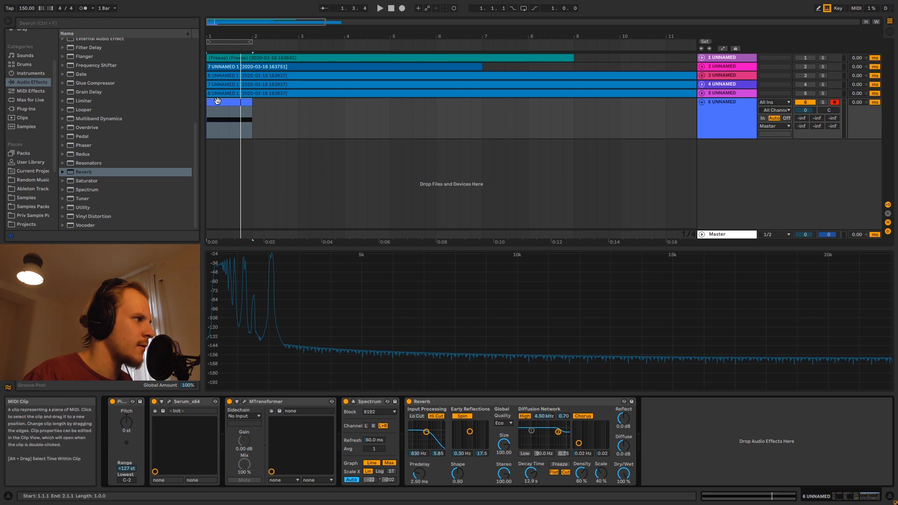
click(244, 135)
key(space)
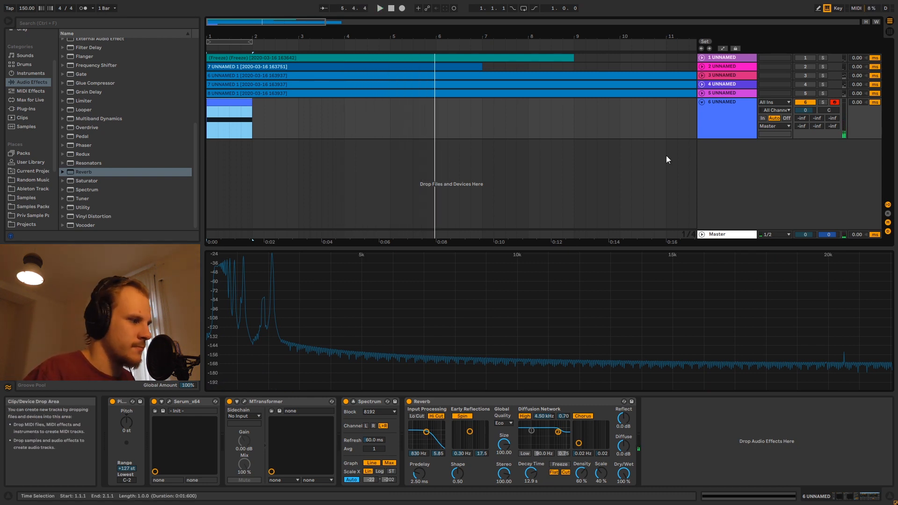
- Delete MTransformer from track 6's device chain
click(283, 402)
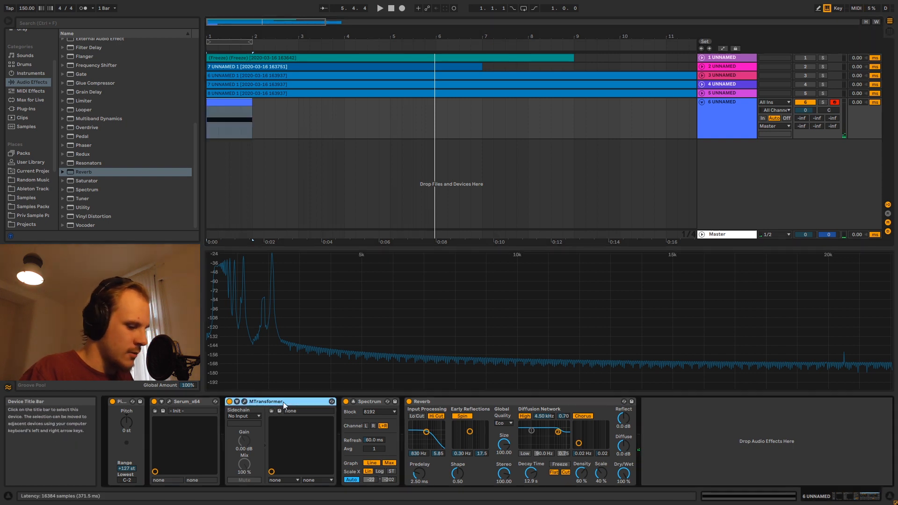
key(Delete)
click(754, 131)
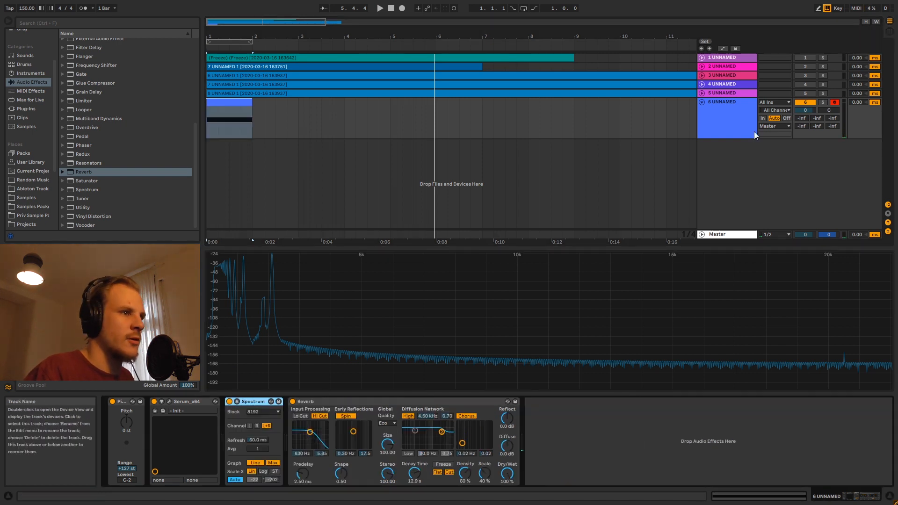
- Duplicate track 6, remove Reverb from the copy on track 7, and solo that track
click(28, 109)
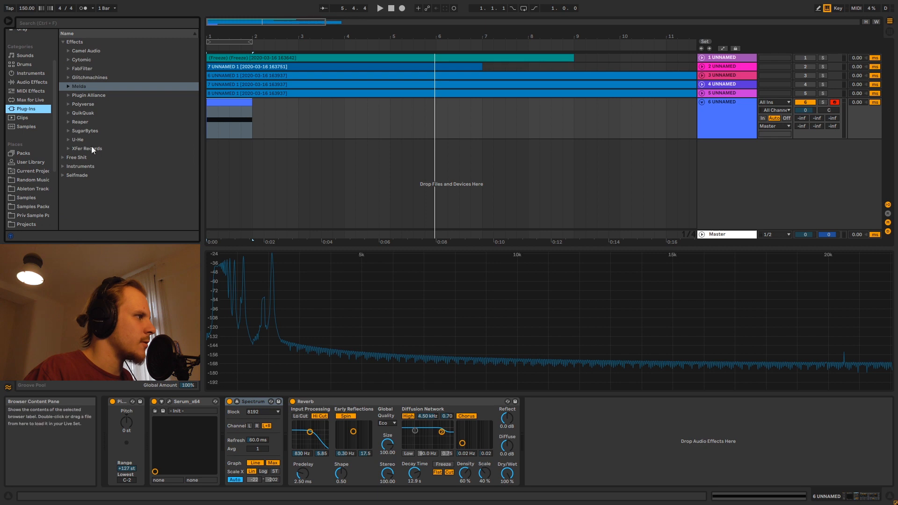
click(719, 119)
key(ctrl+d)
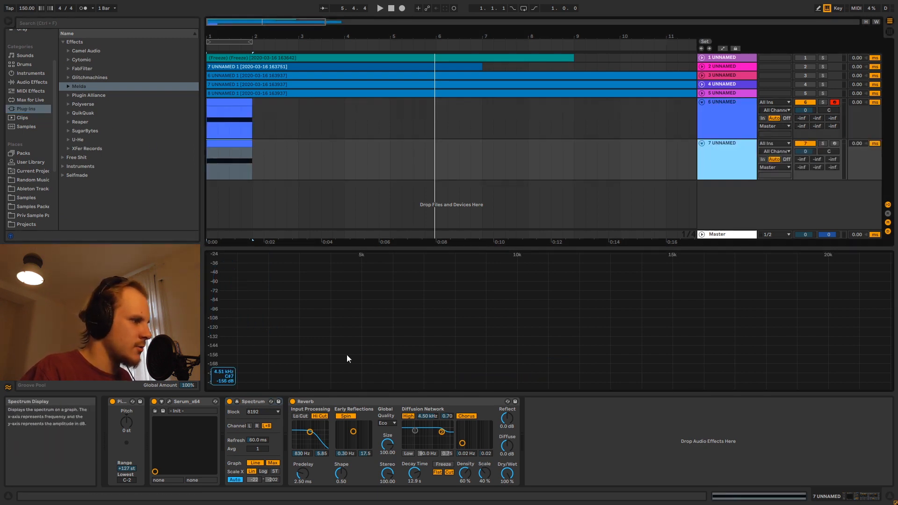
click(332, 402)
key(Delete)
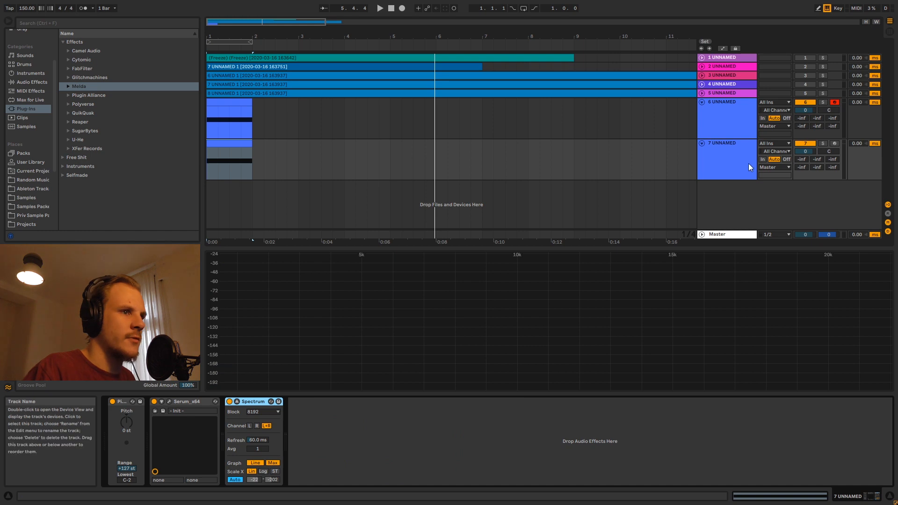
click(823, 143)
click(251, 141)
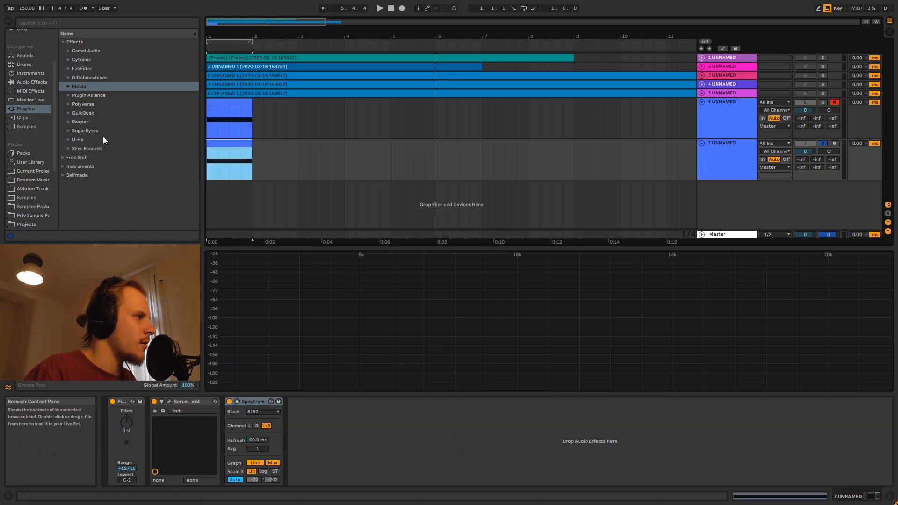
- Insert Melda's MTransformer between Serum and Spectrum on track 7 and load its Default preset
click(68, 87)
drag(107, 175, 222, 444)
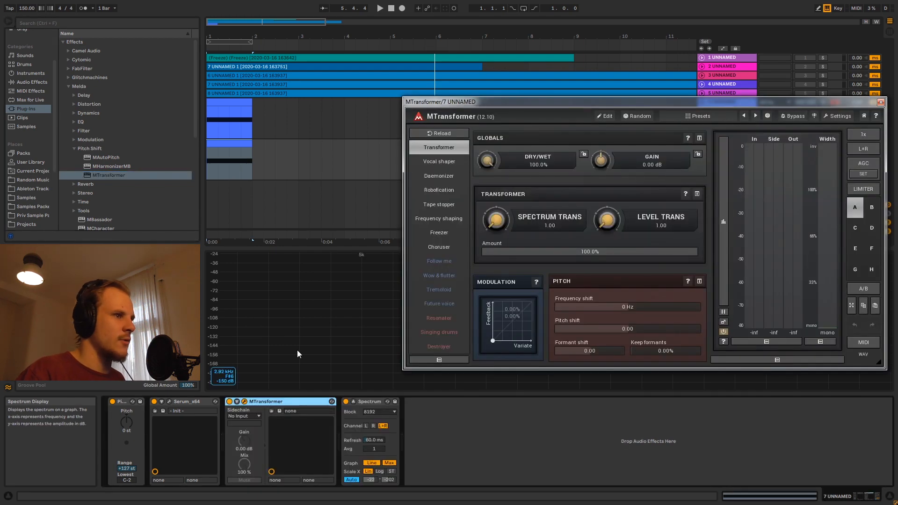
click(698, 116)
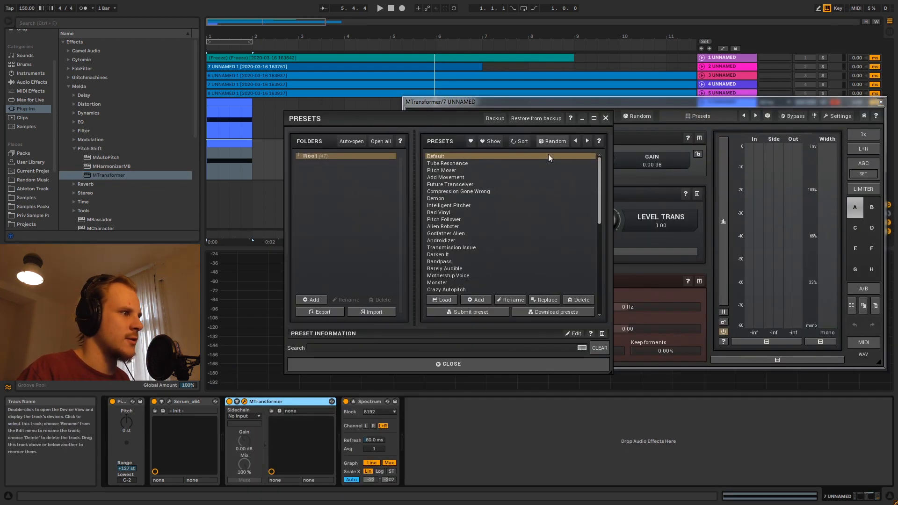
click(470, 158)
click(605, 118)
- Bend MTransformer's transformation curve up in the lows and down in the highs around a flat middle, and play the clip while viewing Spectrum
drag(518, 397, 533, 323)
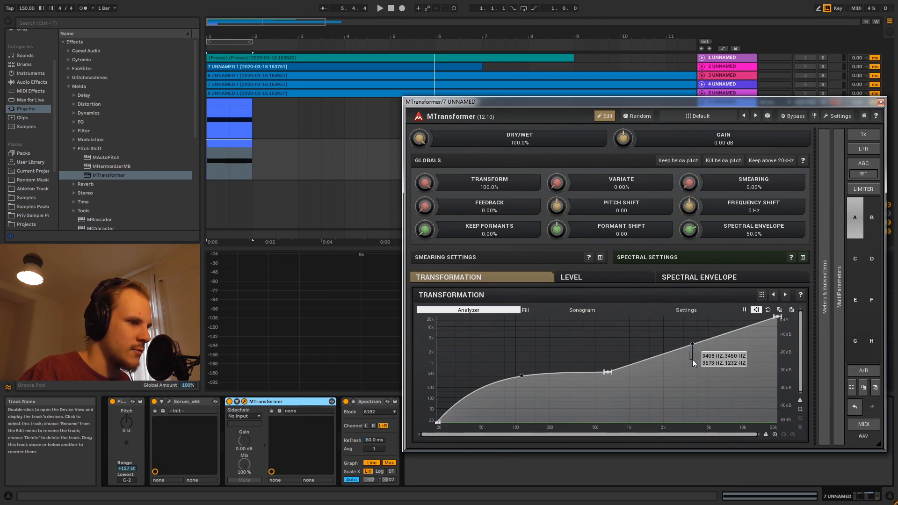
drag(694, 349, 707, 400)
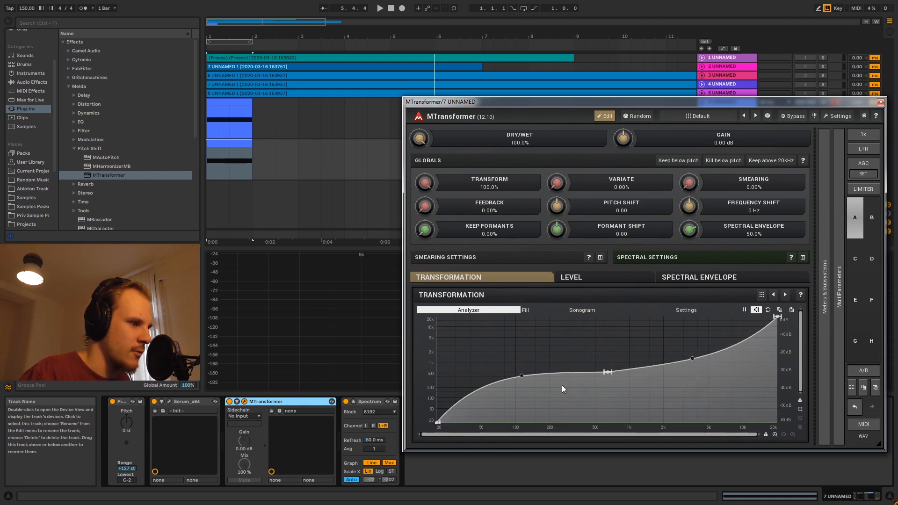
key(space)
drag(522, 378, 525, 381)
drag(688, 102, 633, 195)
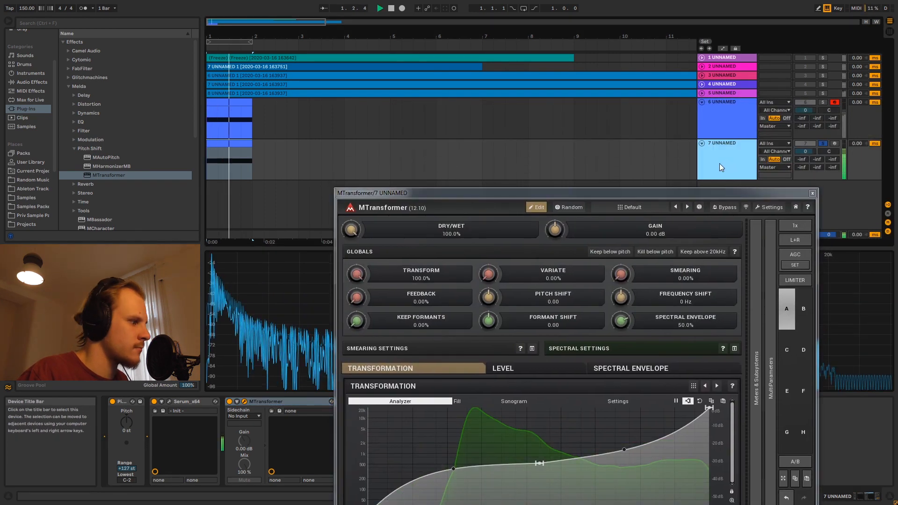
drag(620, 195, 634, 140)
click(825, 139)
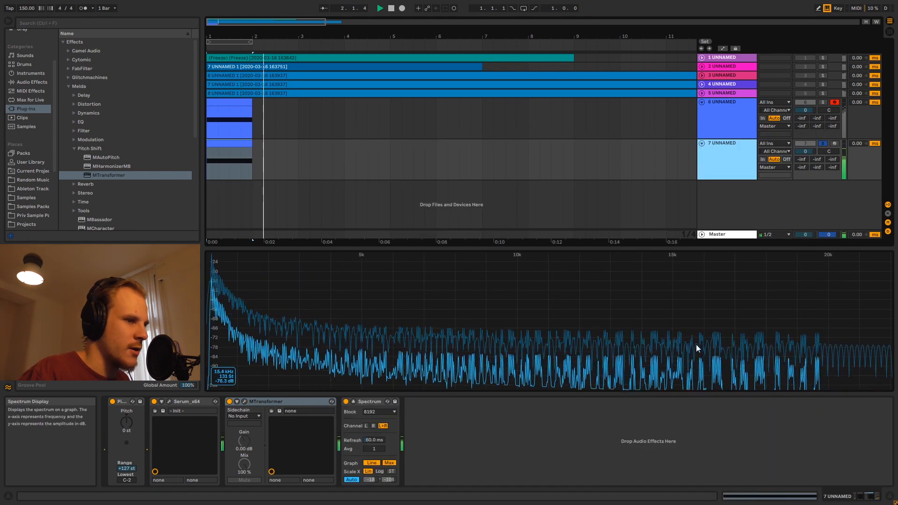
- Expand MTransformer's spectral settings, use a buffer size of 16384 with a resolution of 50 ms, and play the clip
click(244, 402)
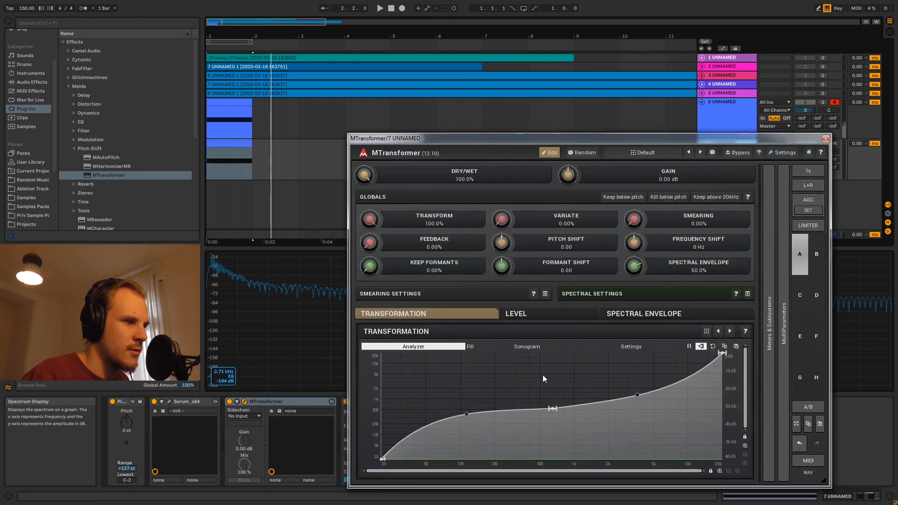
click(735, 294)
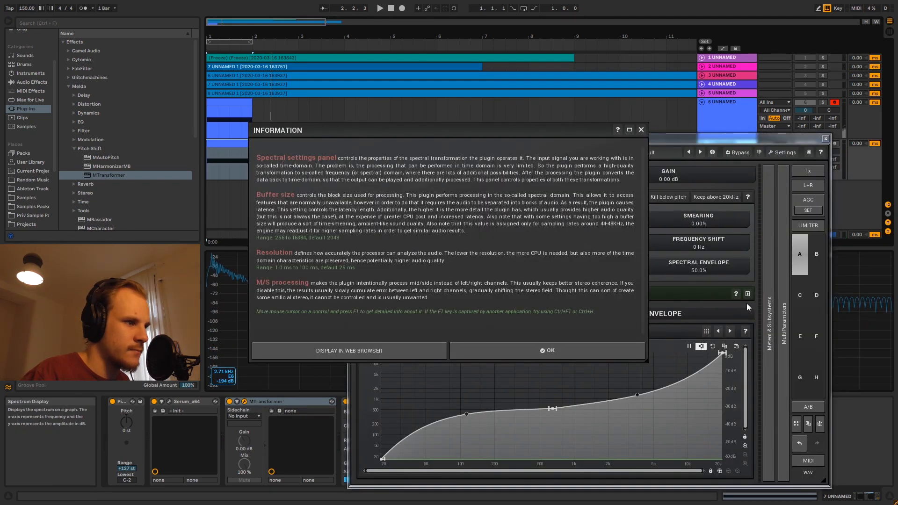
click(640, 130)
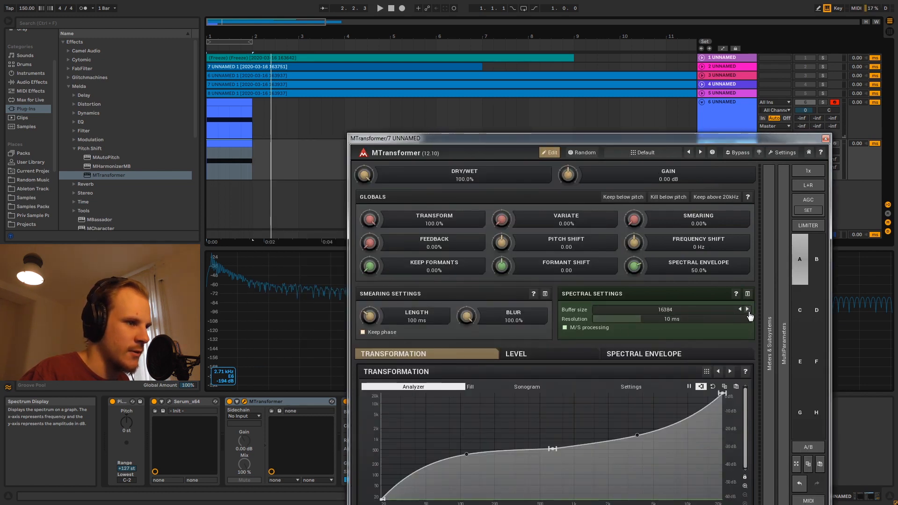
drag(653, 319, 716, 320)
key(space)
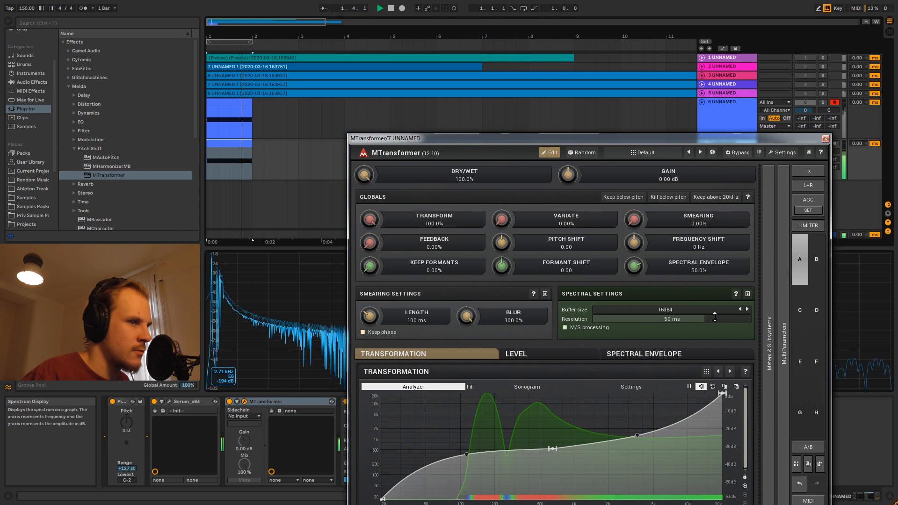
key(space)
key(space)
- Close the MTransformer window and compare the clip's harmonics in Spectrum with the effect bypassed and active
click(825, 138)
key(space)
key(space)
key(space)
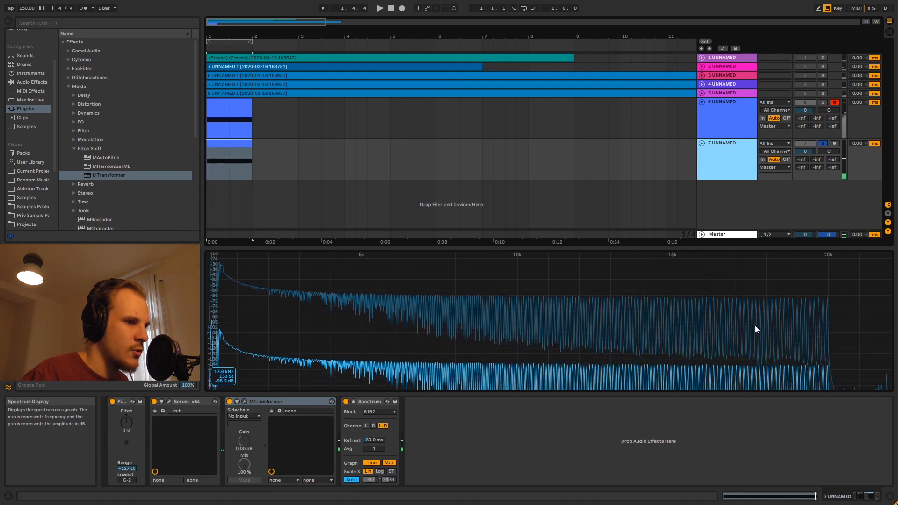
click(229, 402)
key(space)
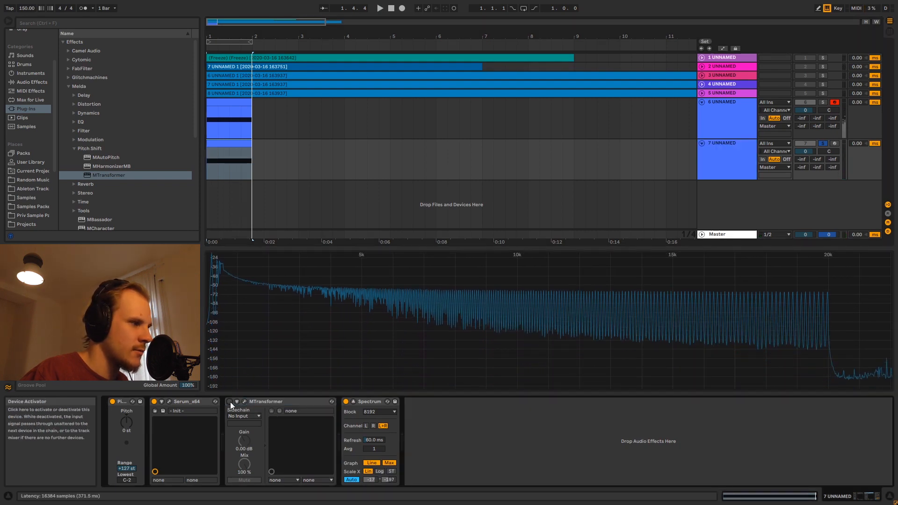
click(230, 402)
key(space)
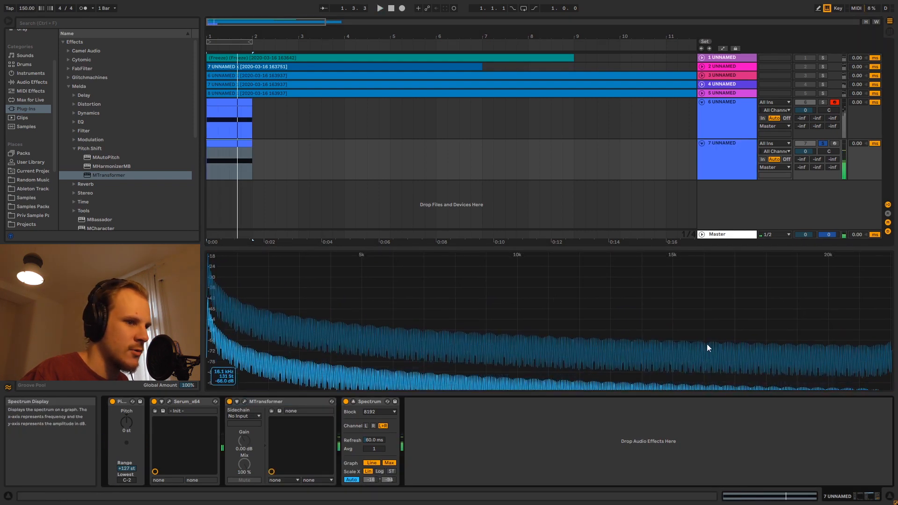
key(space)
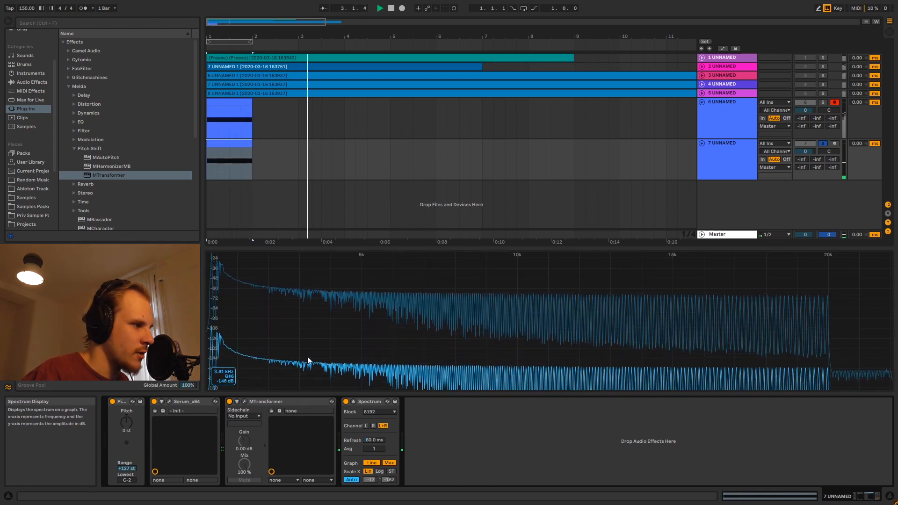
key(space)
key(space)
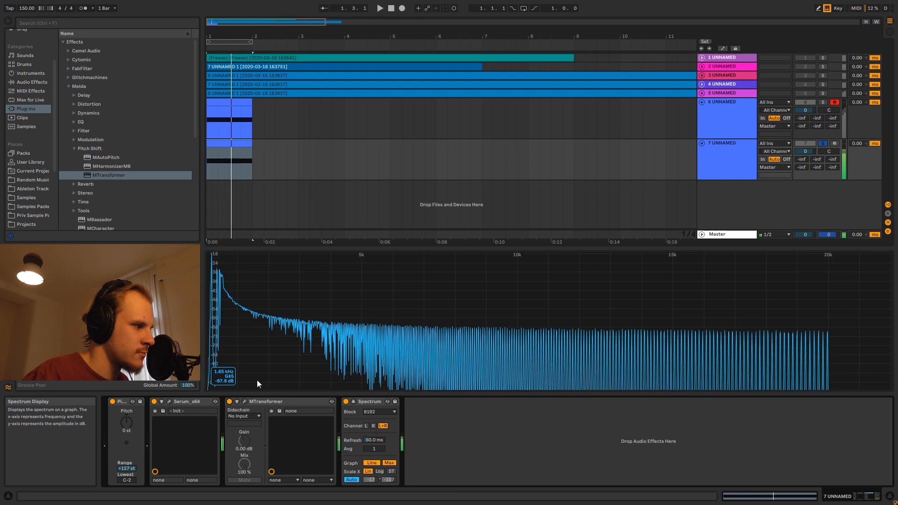
- Add a high peak and a deep dip to the low-mid part of MTransformer's transformation curve and play the clip
click(245, 402)
key(space)
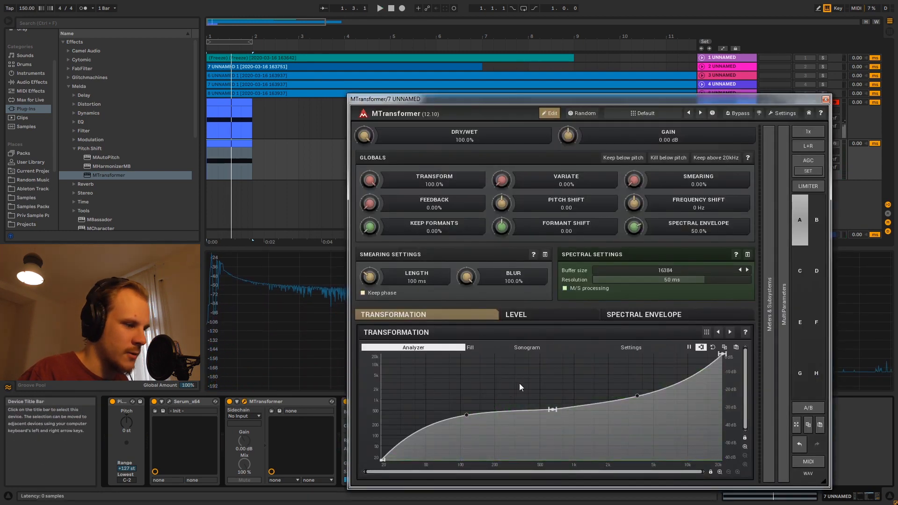
double_click(499, 373)
double_click(521, 422)
drag(520, 422, 521, 429)
key(space)
key(space)
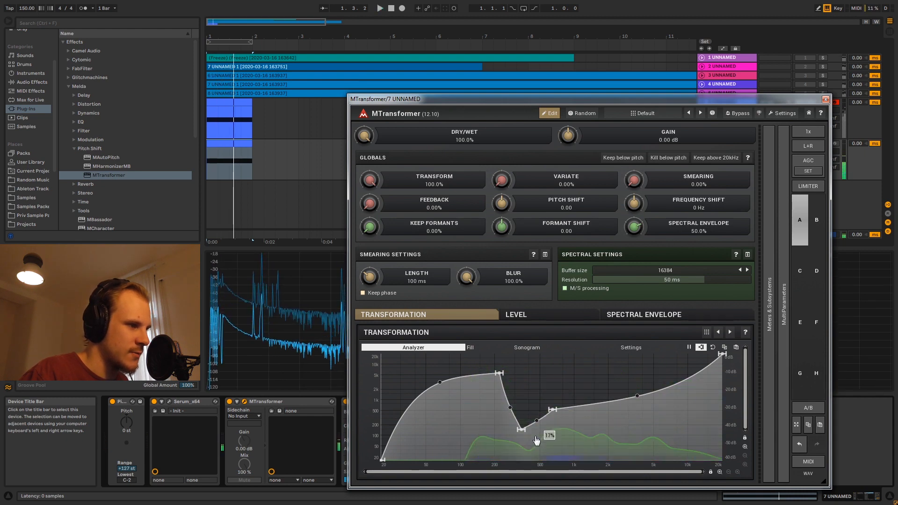
- Lower the transformation curve's low-frequency bend and its peak, and play the clip to check the harmonics in Spectrum
drag(439, 382, 439, 391)
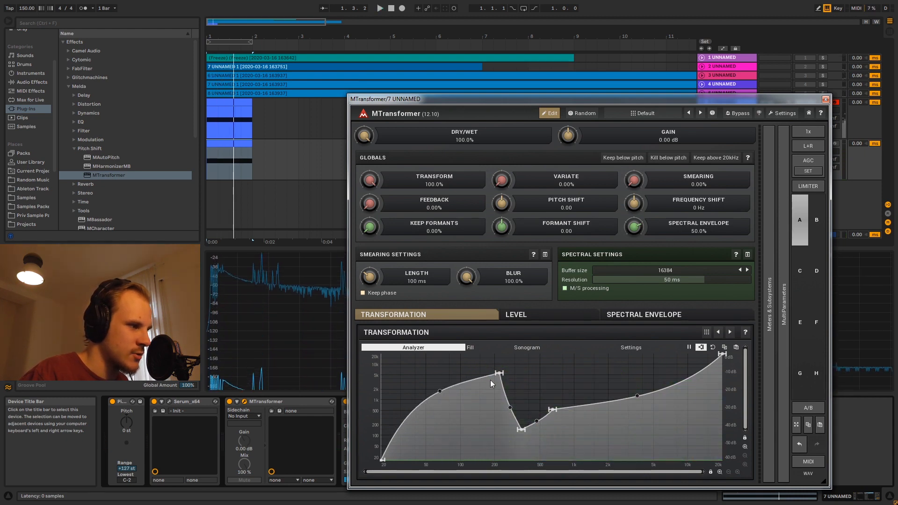
key(space)
mouse_move(499, 373)
mouse_down()
mouse_move(485, 373)
mouse_move(502, 372)
mouse_move(501, 388)
mouse_up()
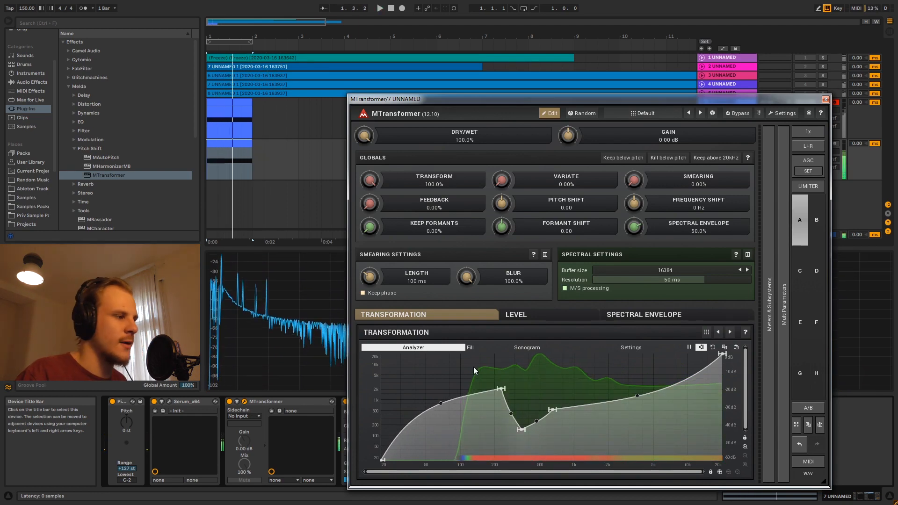
key(space)
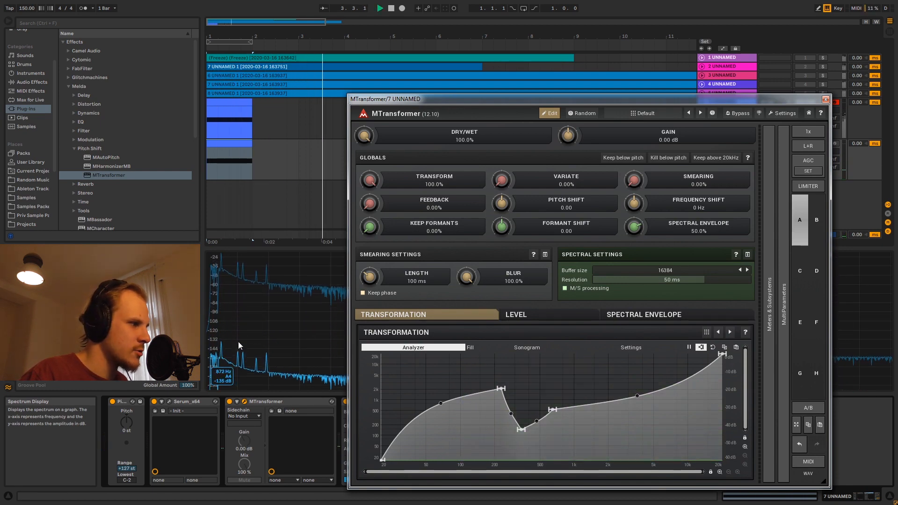
key(space)
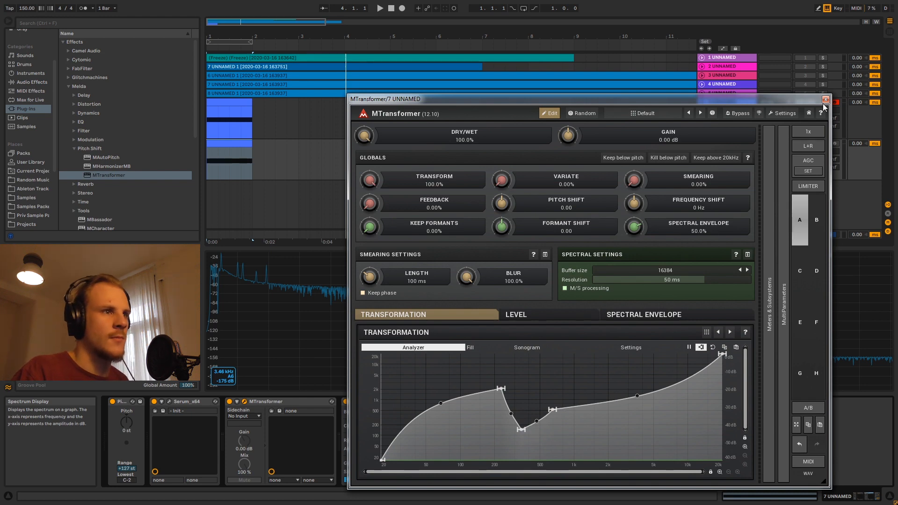
- Drop the transformation curve's 20 kHz end to the minimum and adjust the bend of its last segment while playing the clip
drag(723, 354, 734, 463)
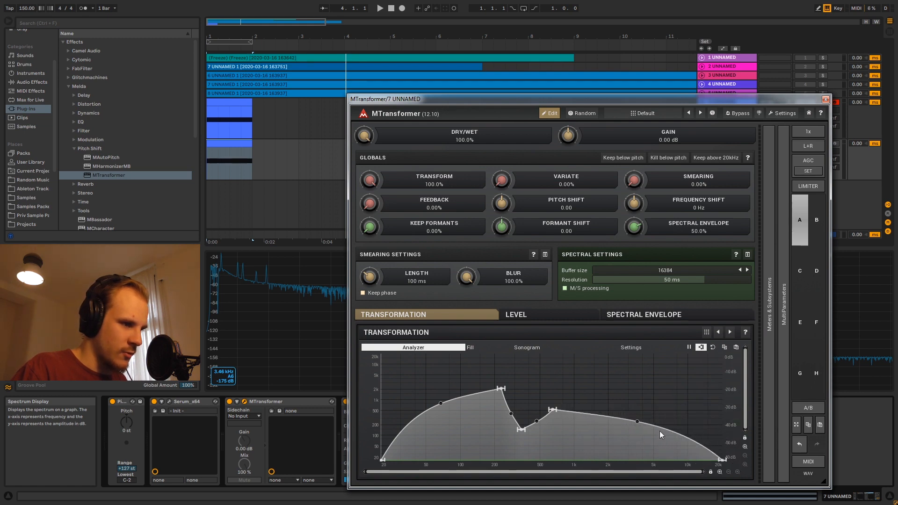
mouse_move(638, 423)
mouse_down()
mouse_move(646, 433)
mouse_move(637, 455)
mouse_move(637, 440)
mouse_up()
key(space)
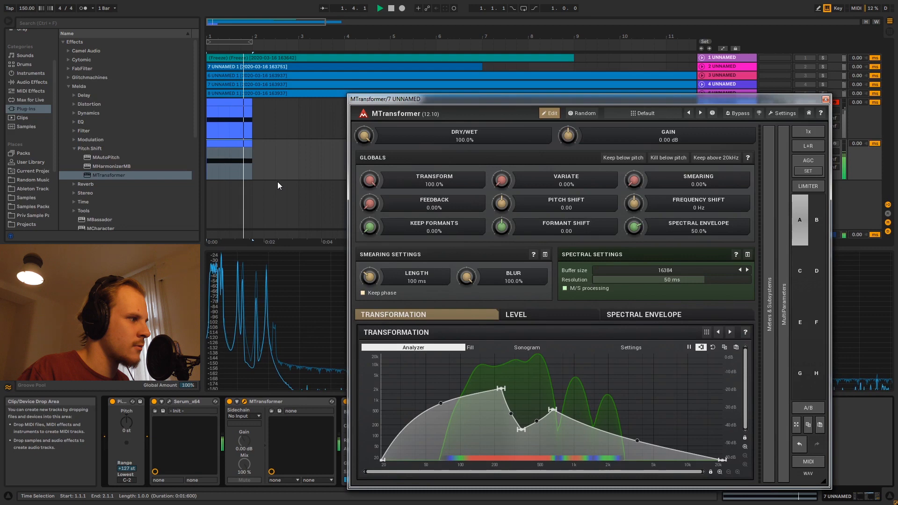
key(space)
drag(640, 445, 643, 420)
key(space)
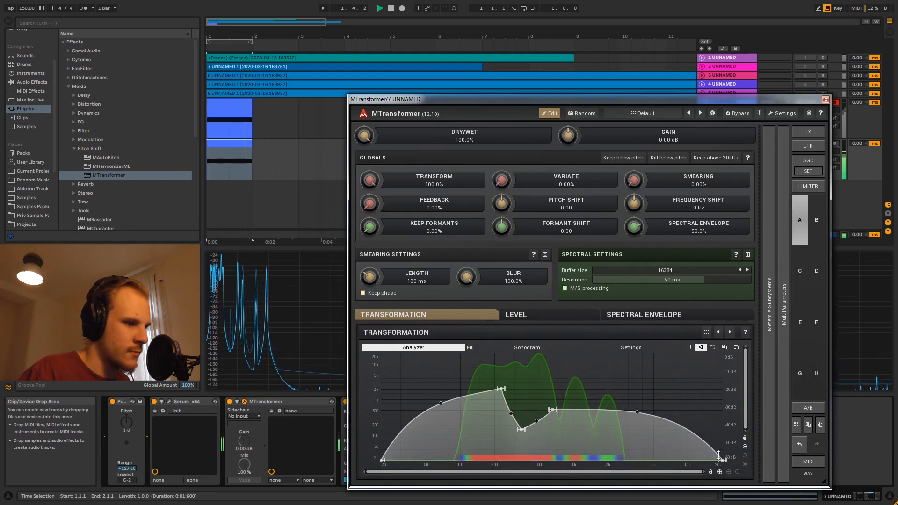
- Raise the transformation curve's 20 kHz end point to about 1668 Hz, play the clip, and close the MTransformer window
drag(723, 459, 719, 392)
key(space)
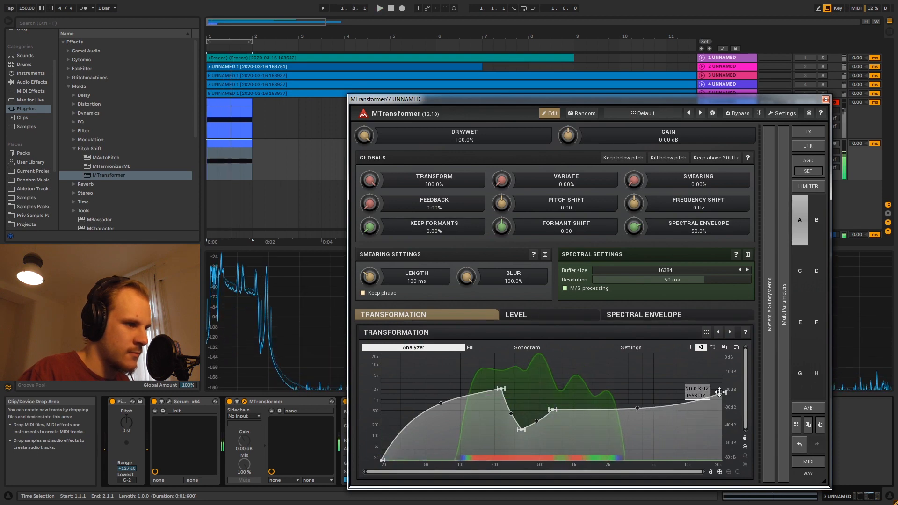
click(825, 99)
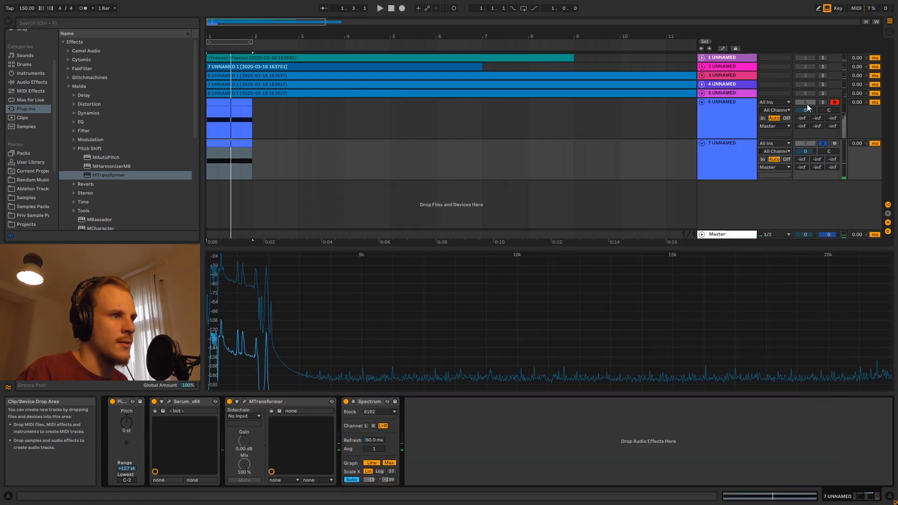
- Add Reverb after Spectrum on track 7 with a 13.5 s decay time and 100% dry/wet, and play the clip
click(717, 141)
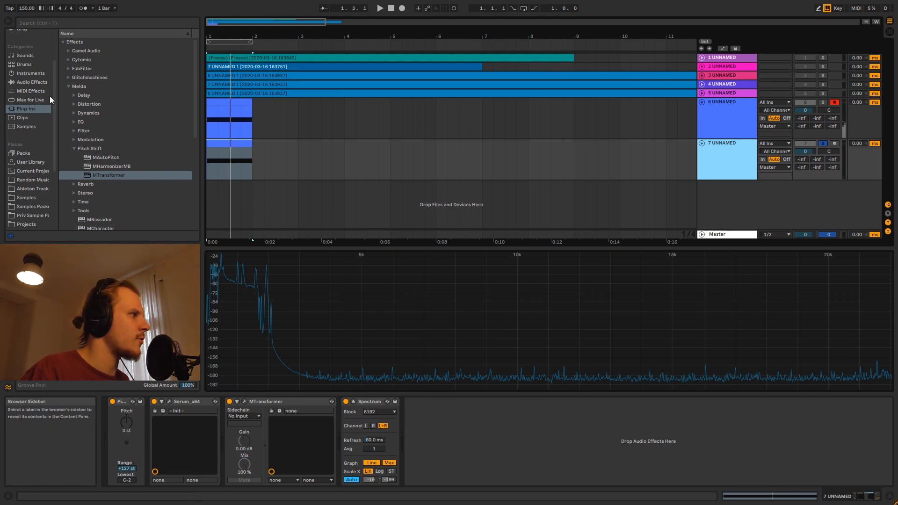
click(34, 82)
drag(85, 172, 86, 174)
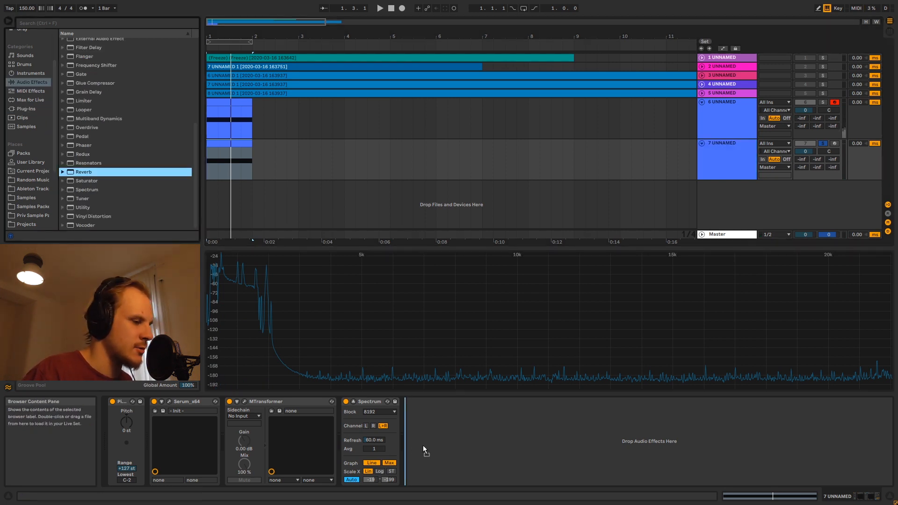
drag(423, 445, 462, 447)
mouse_move(623, 473)
mouse_down()
mouse_move(623, 484)
mouse_move(623, 472)
mouse_up()
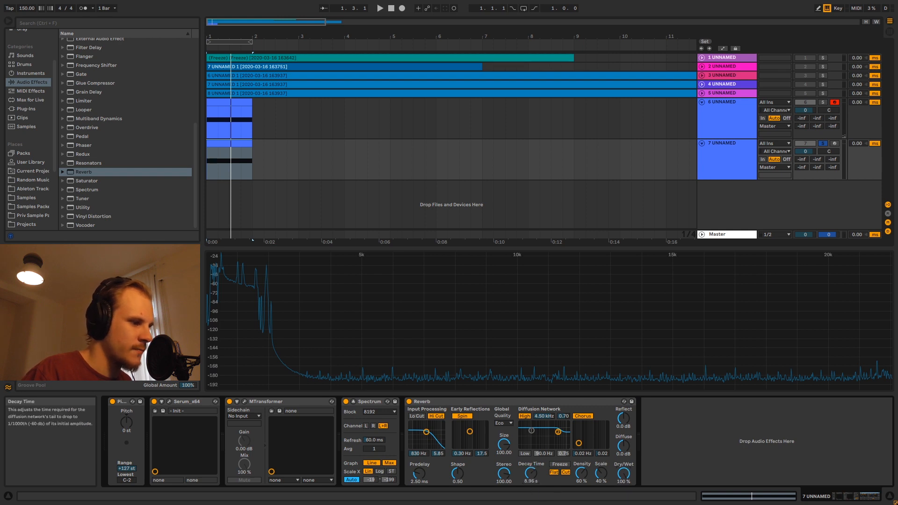
click(240, 161)
key(space)
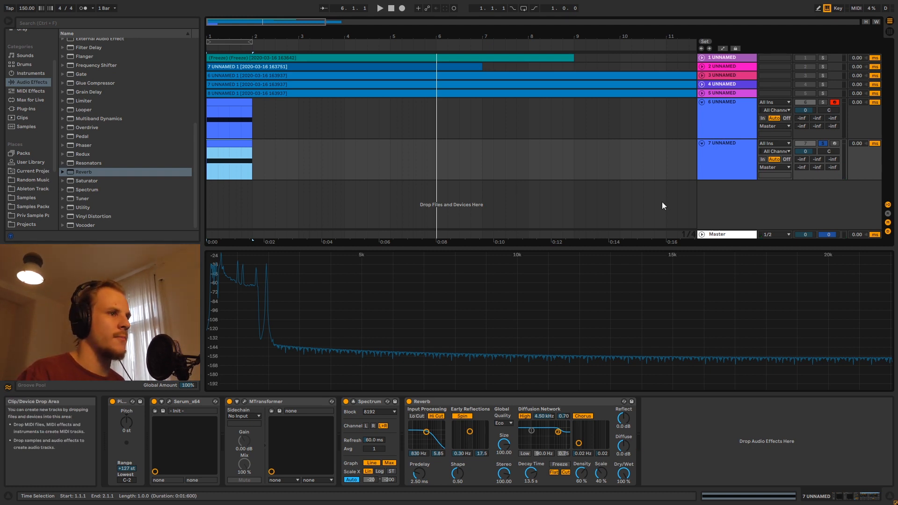
- Unfold track 5 to view its waveform and review MTransformer's curve on track 7
click(702, 93)
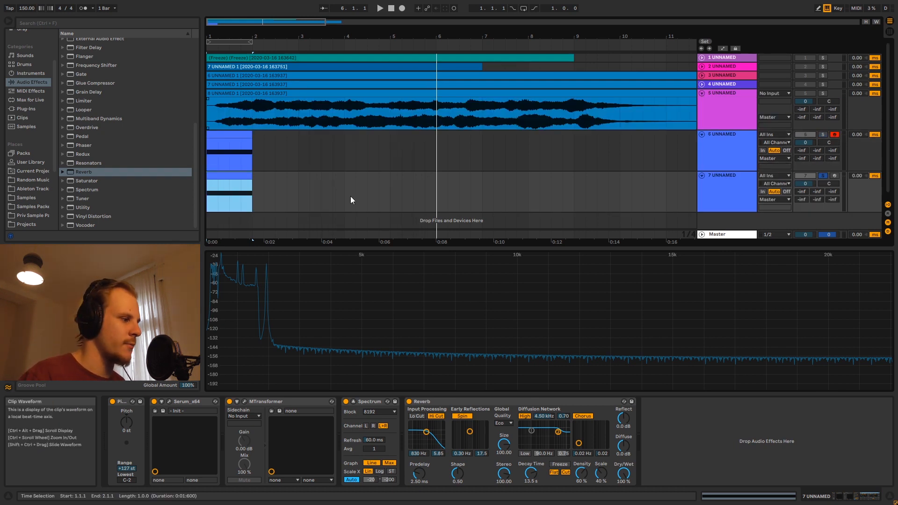
click(244, 401)
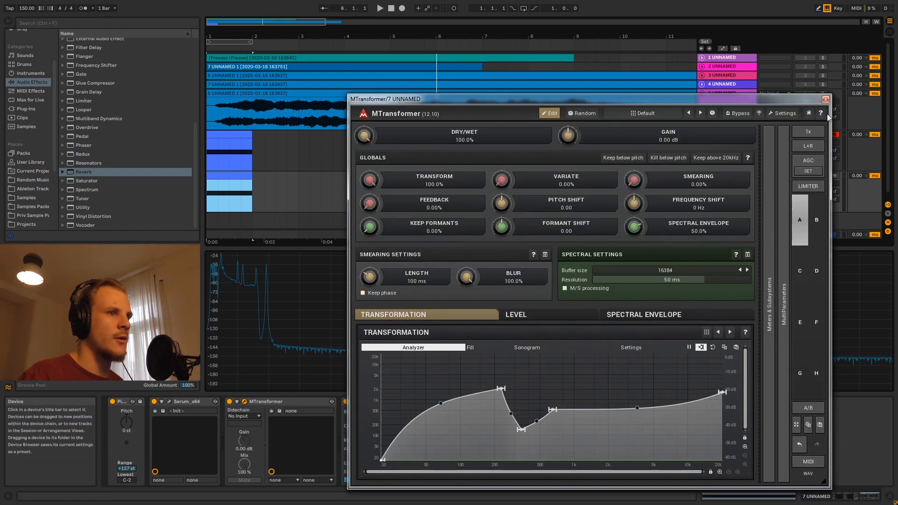
click(825, 100)
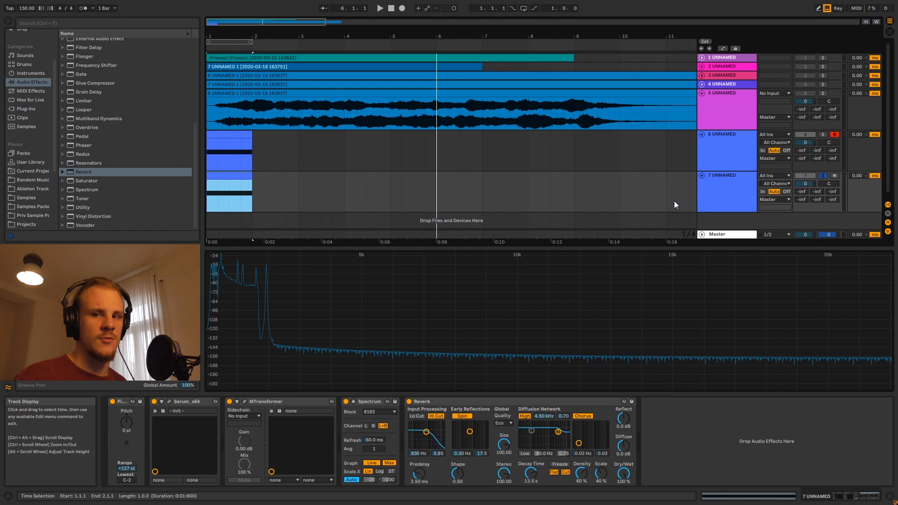